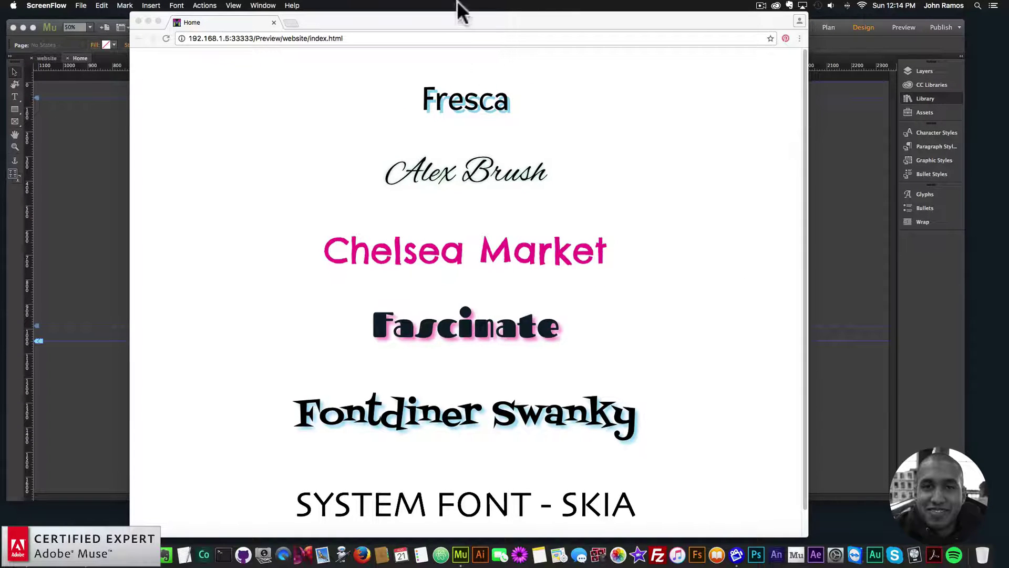
Step: Scroll down and back up through the Chrome preview of the shadowed font headings
scroll(489, 205, "down", 1)
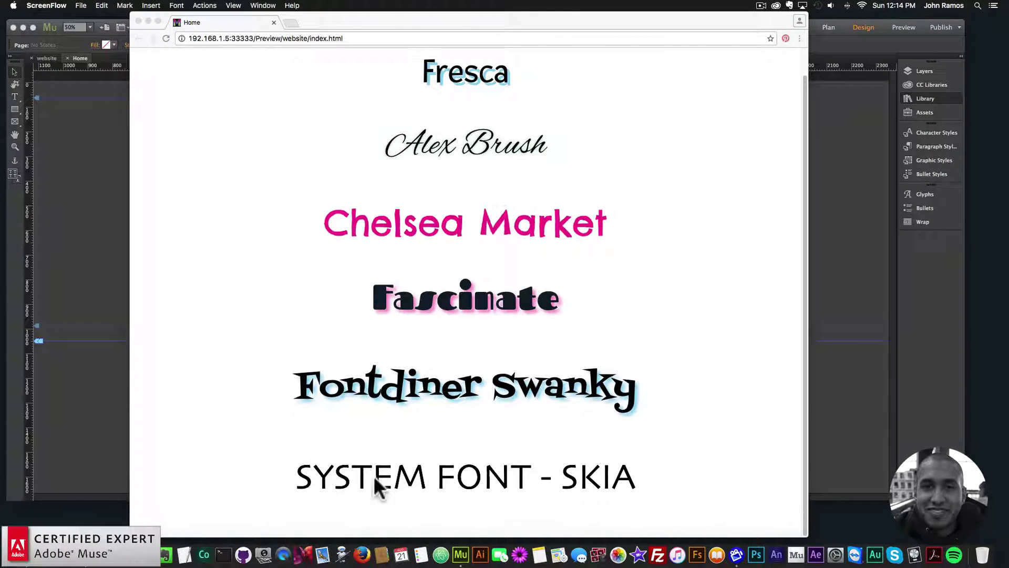
scroll(415, 351, "up", 1)
Step: Highlight the word 'Fresca' and open the font list to its Web, Standard and System Fonts sections
left_click(109, 184)
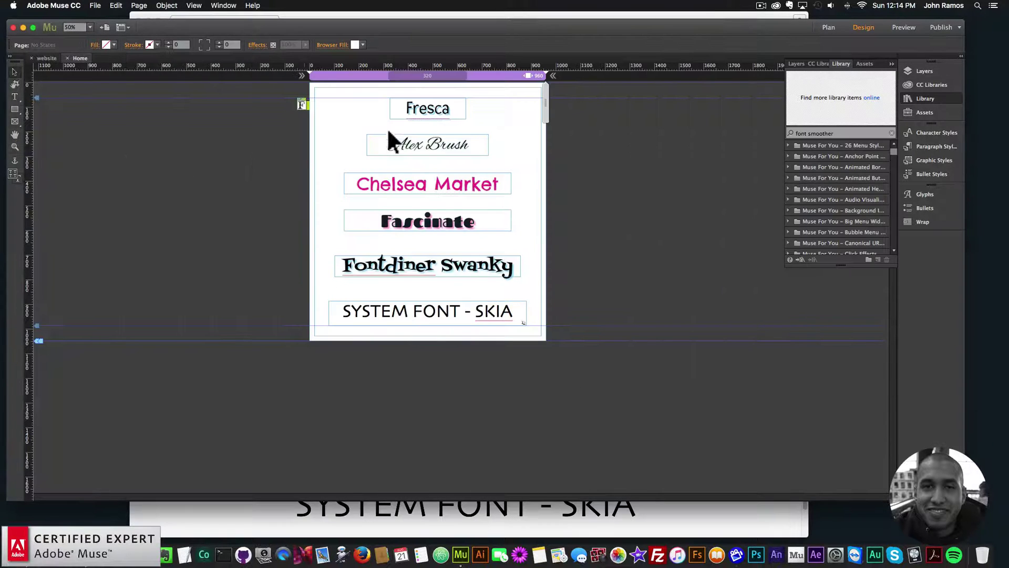
left_click(408, 108)
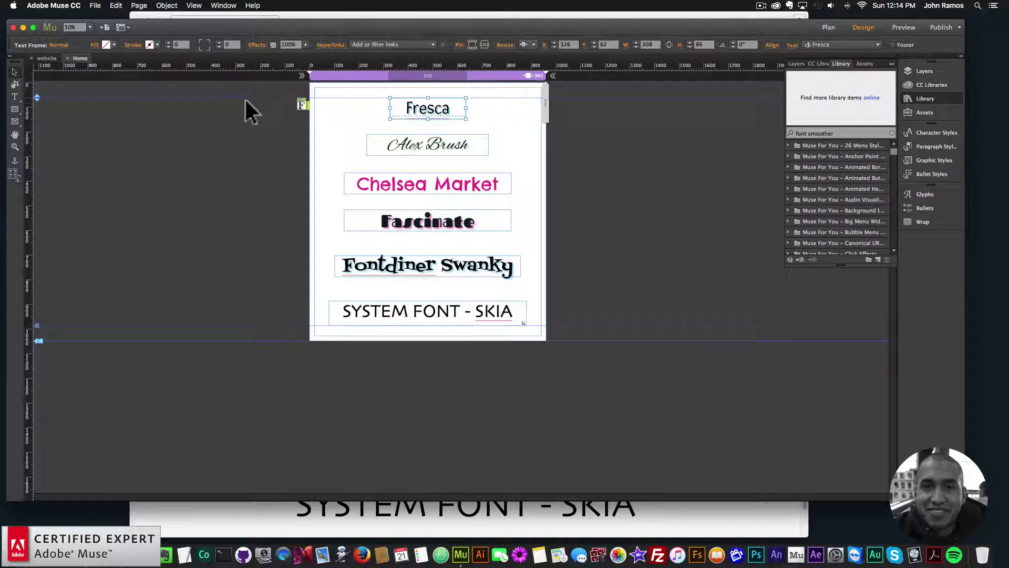
left_click(16, 97)
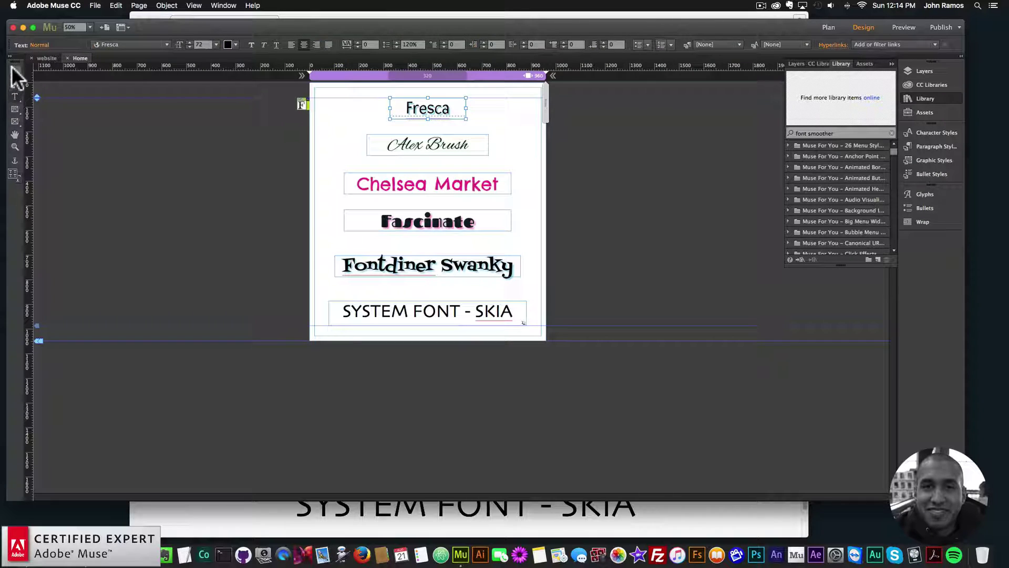
left_click_drag(400, 106, 260, 76)
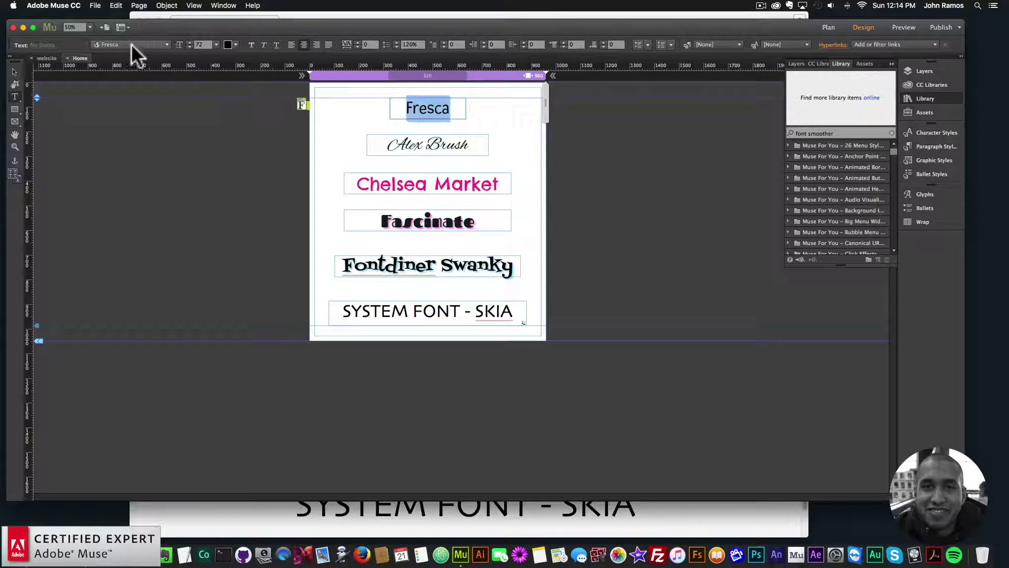
left_click(164, 46)
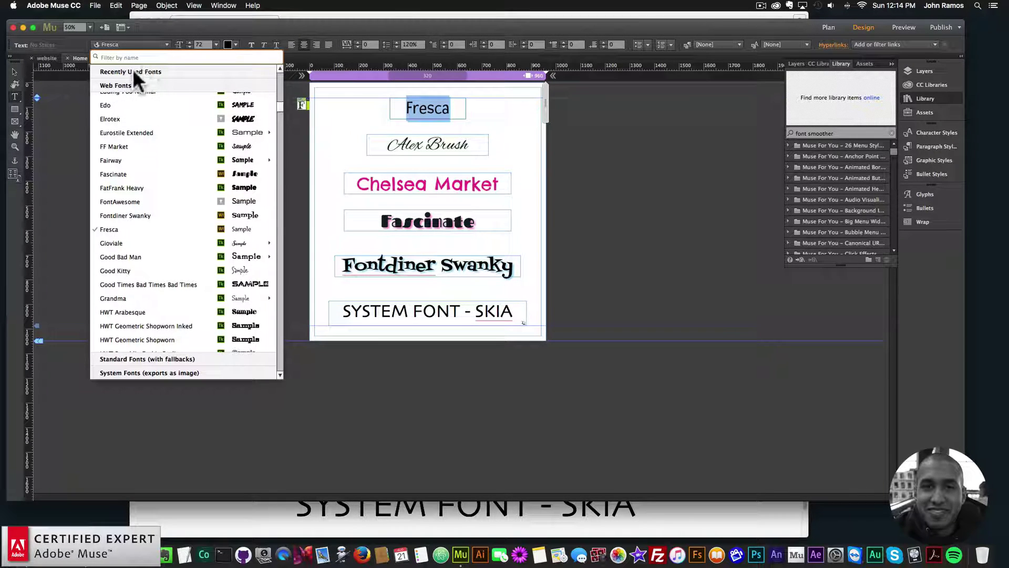
left_click(118, 84)
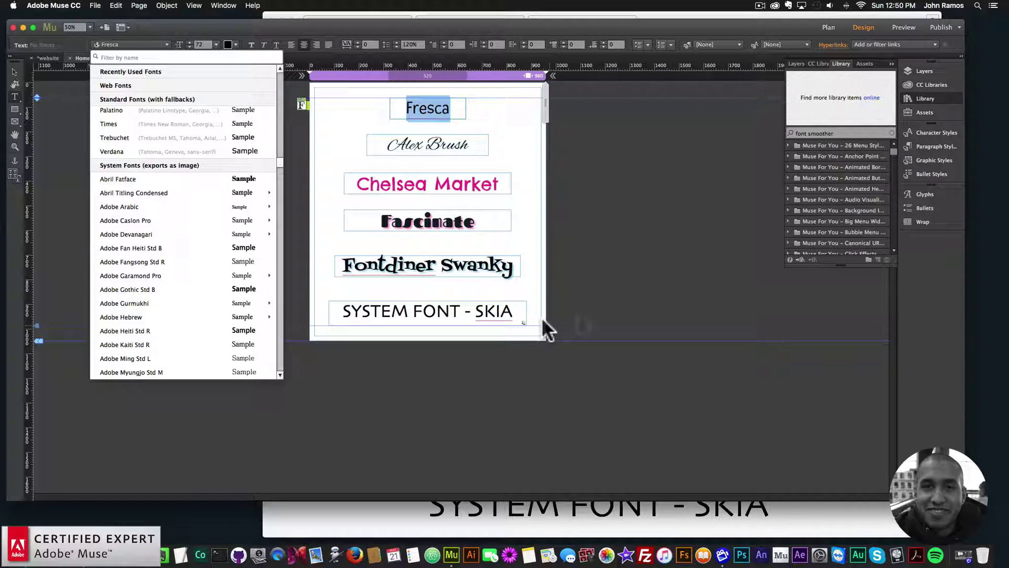
Step: Close the font list and zoom in close on the SYSTEM FONT - SKIA heading
left_click(511, 311)
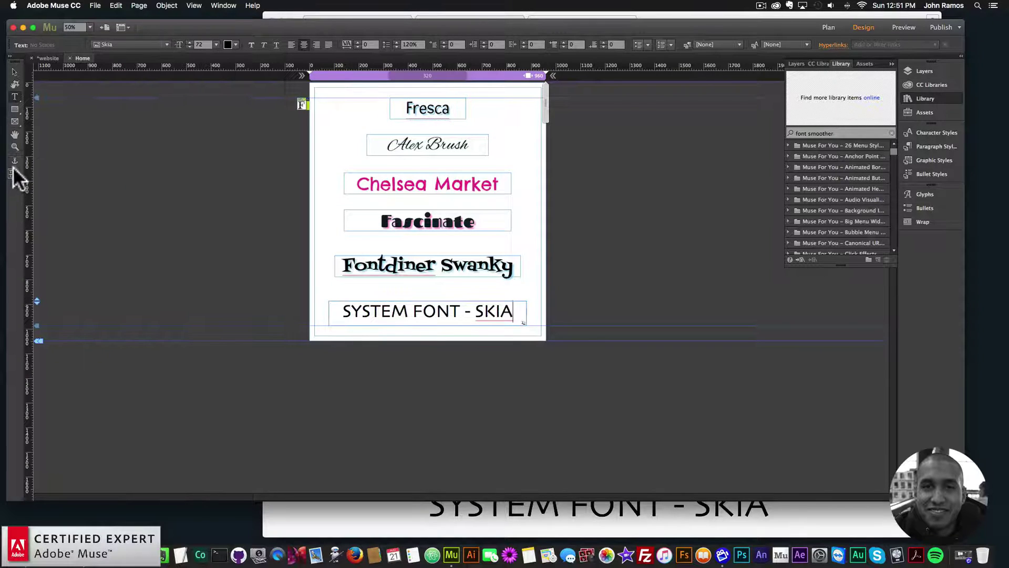
left_click(15, 146)
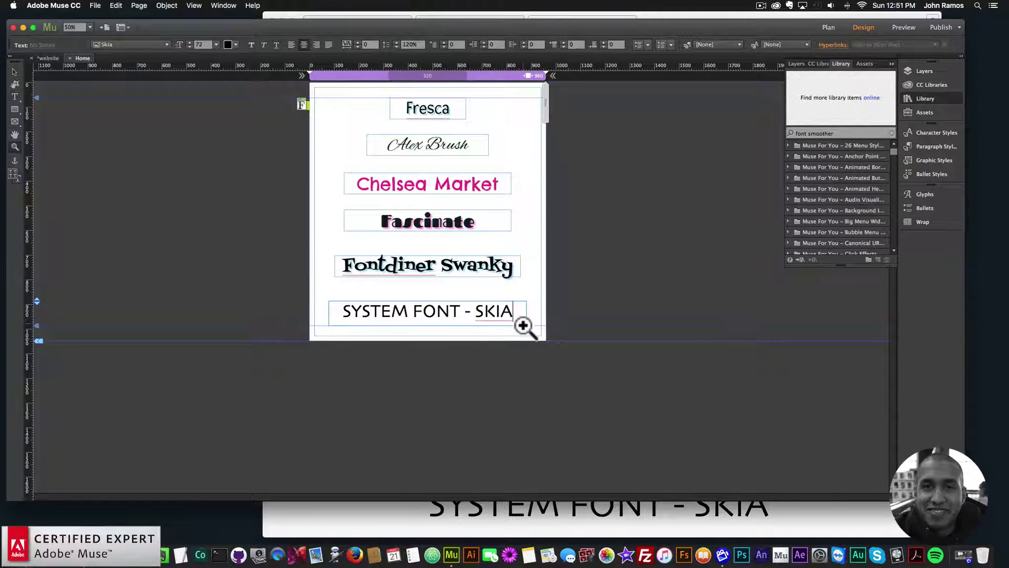
left_click(523, 326)
left_click(472, 446)
left_click(455, 451)
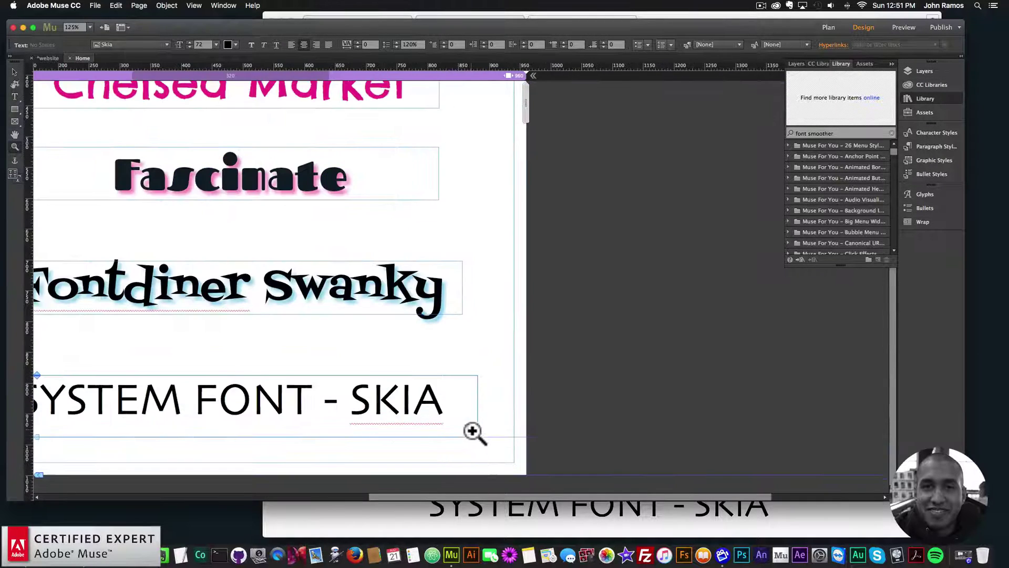
left_click(472, 432)
left_click(466, 420)
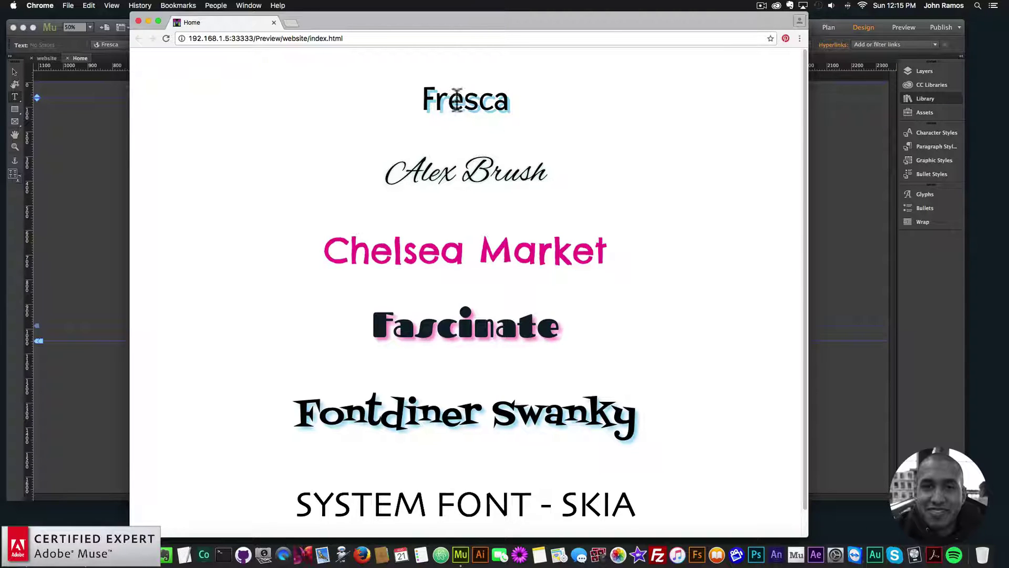
right_click(451, 95)
left_click(467, 151)
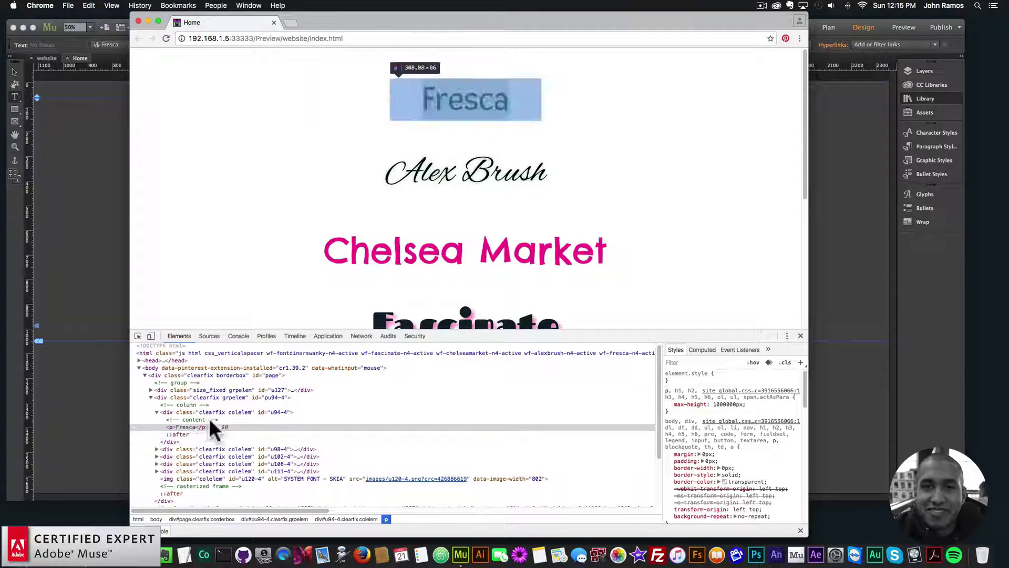
left_click(800, 335)
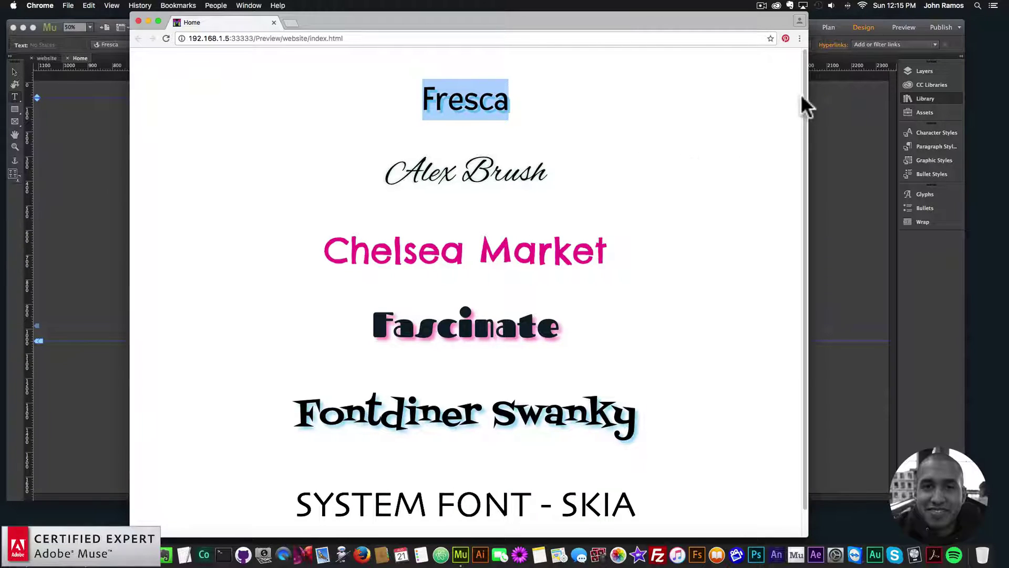
left_click_drag(804, 96, 802, 137)
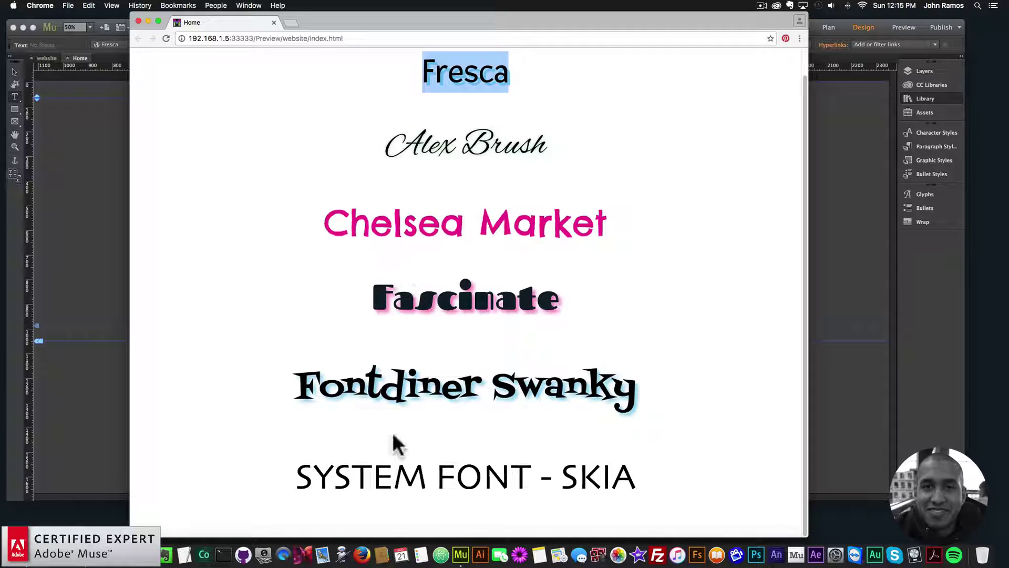
right_click(399, 468)
left_click(434, 524)
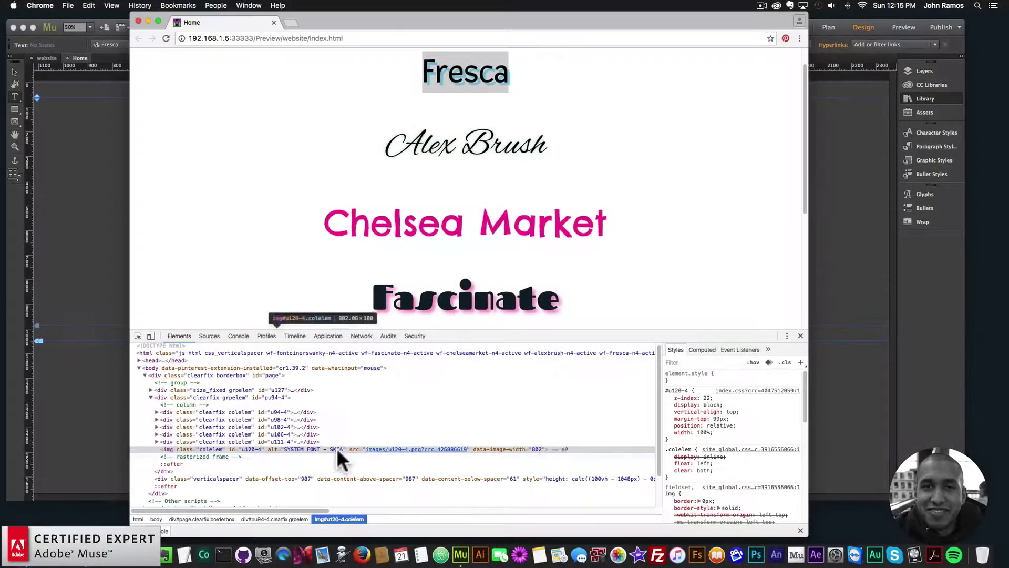
left_click(323, 448)
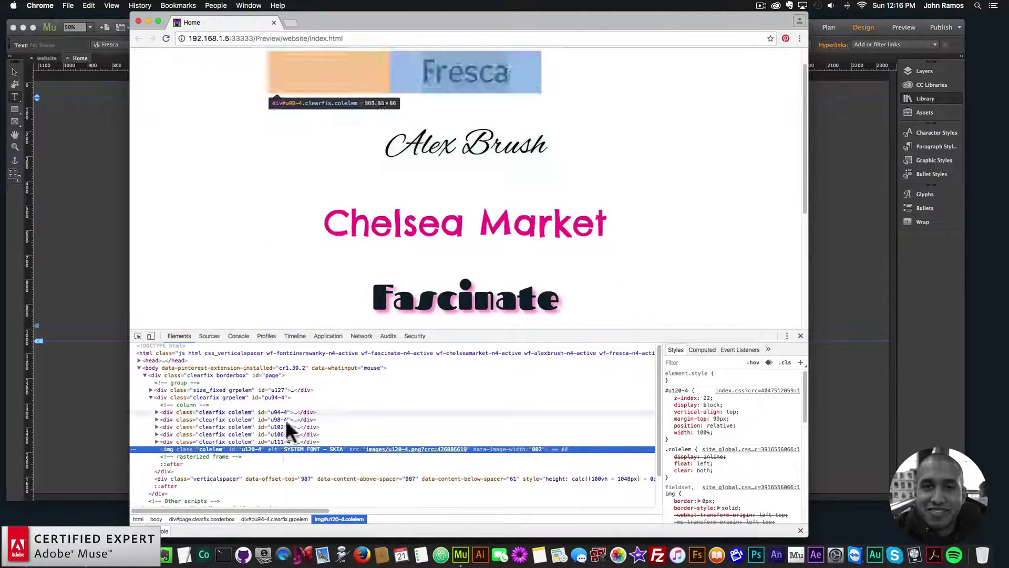
left_click(800, 336)
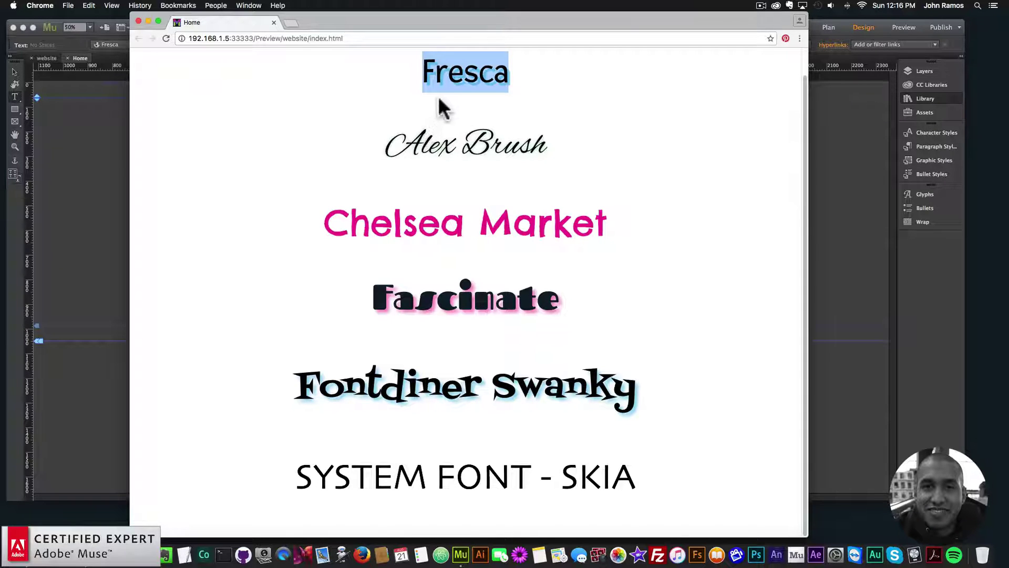
left_click(424, 81)
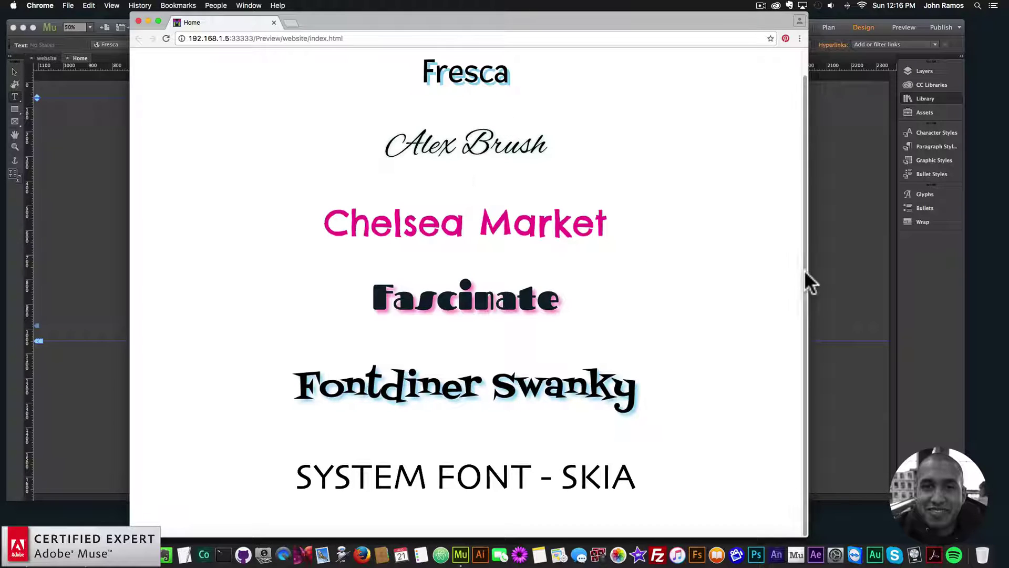
Step: Load fonts.google.com in a new Chrome tab and scroll its font directory
left_click_drag(805, 283, 806, 241)
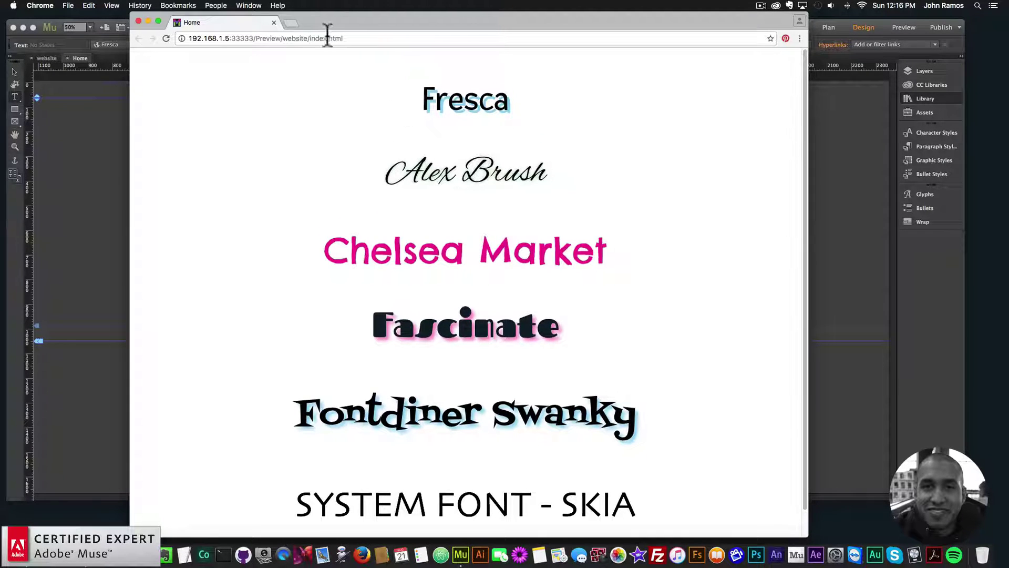
left_click(291, 23)
type("fontso")
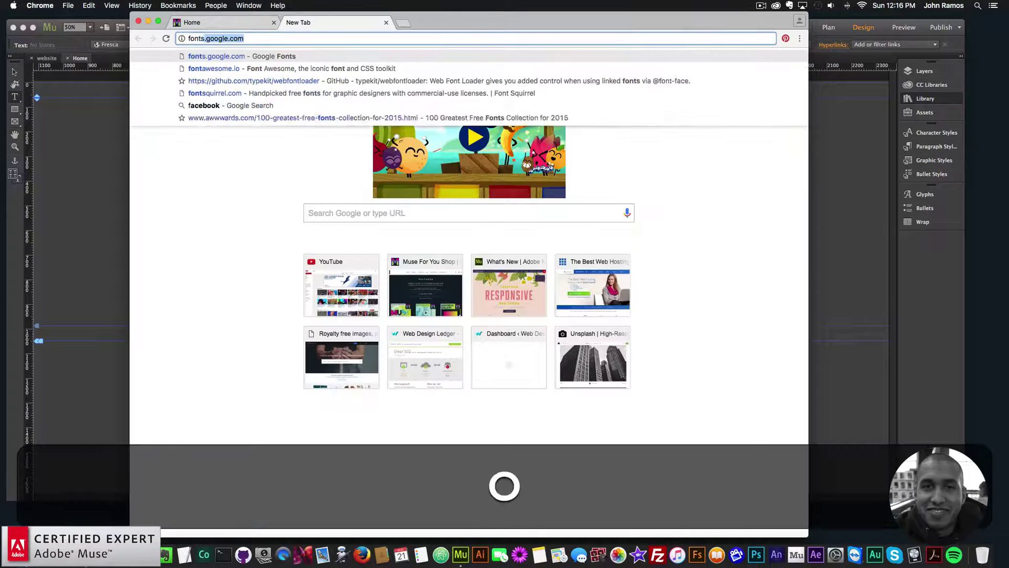
key("BackSpace")
type(".g")
key("Return")
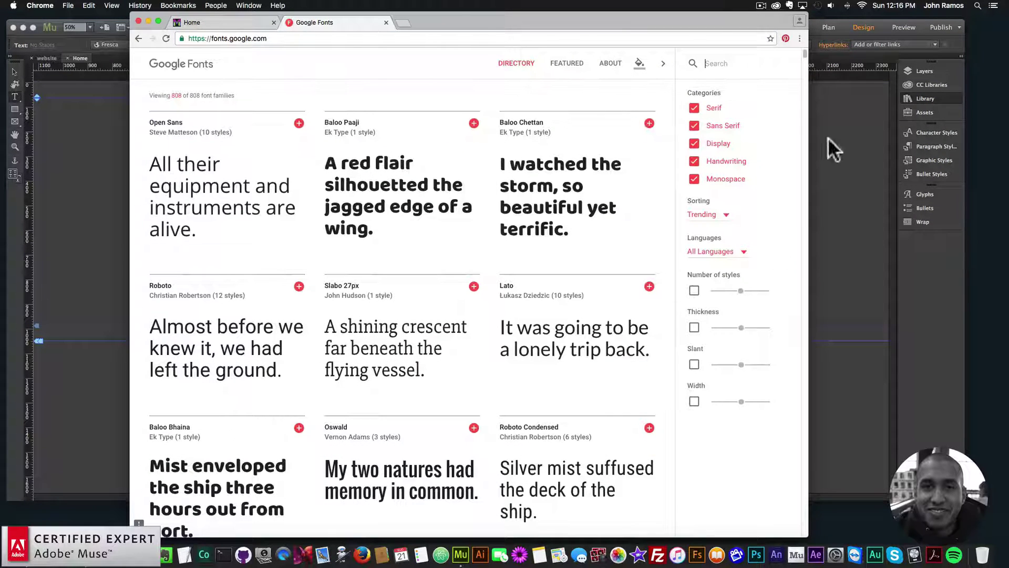
scroll(803, 58, "down", 5)
scroll(803, 58, "up", 5)
Step: Bring Muse forward and clear the selection on the Fresca heading
left_click_drag(410, 24, 445, 24)
left_click(101, 153)
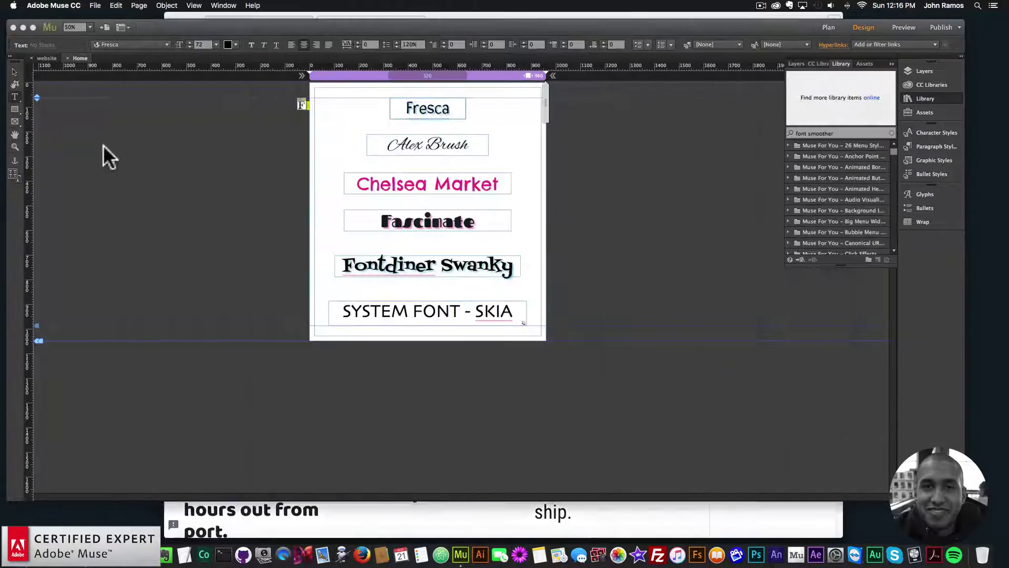
left_click(14, 72)
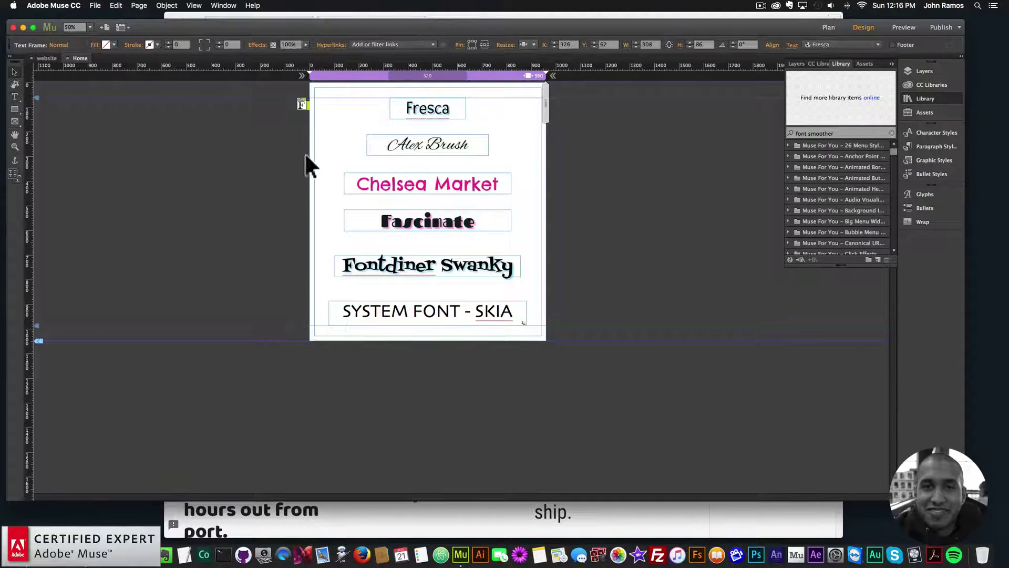
left_click(428, 159)
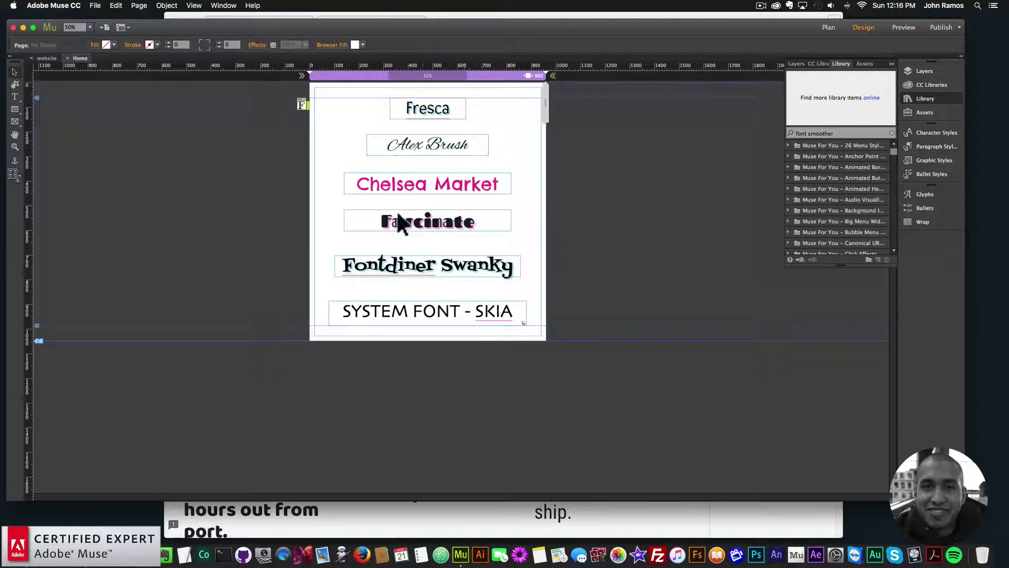
left_click(435, 109)
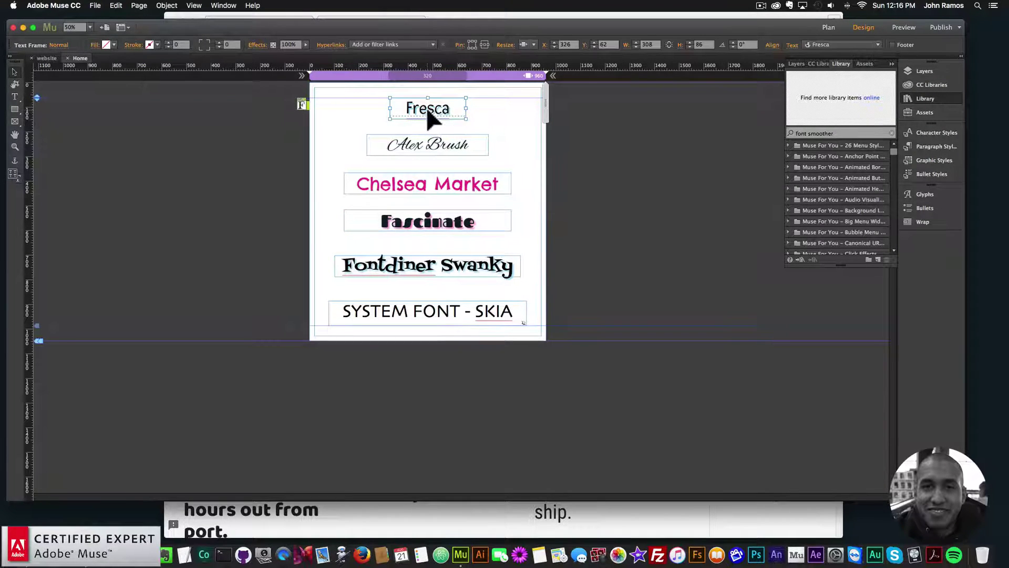
left_click(122, 100)
Step: Open Add/Remove Web Fonts and view its Typekit, then Edge Web Fonts collection
left_click(95, 5)
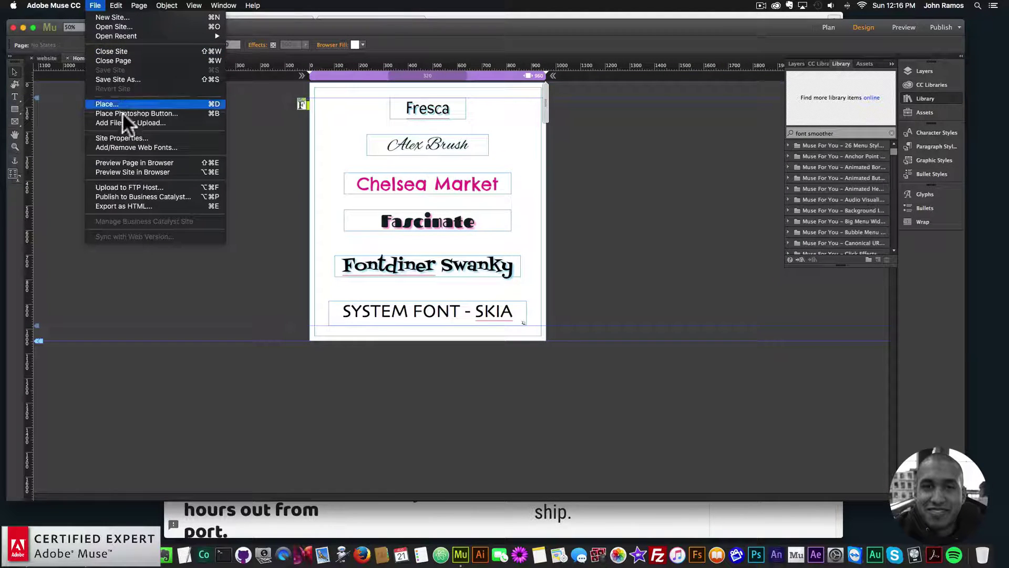
left_click(126, 147)
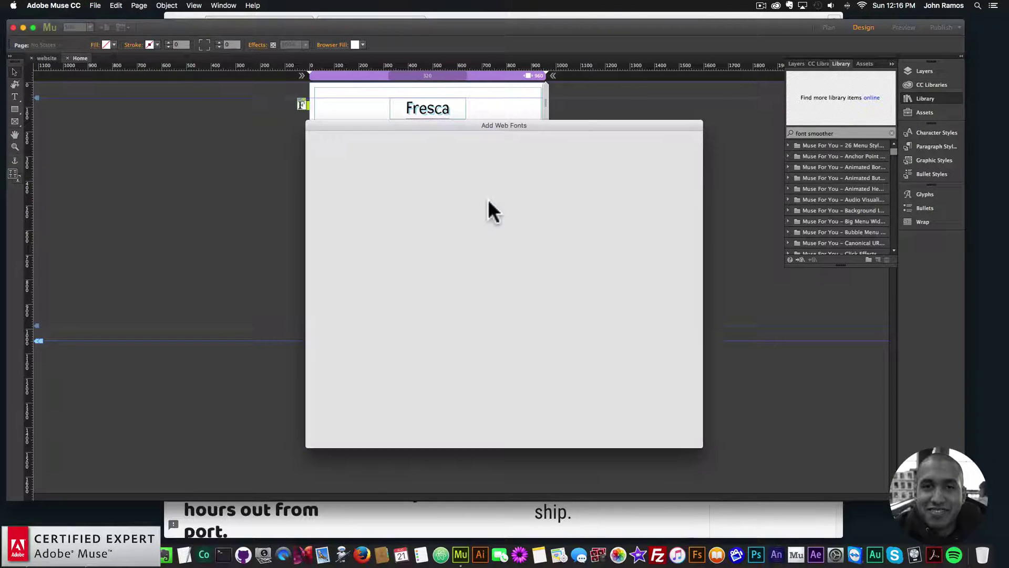
left_click(374, 181)
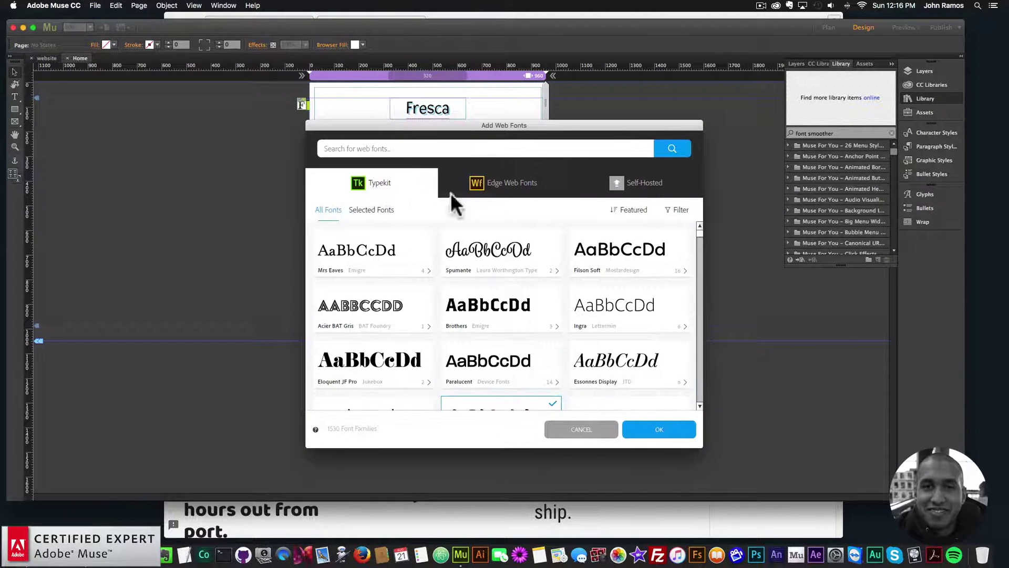
left_click(501, 182)
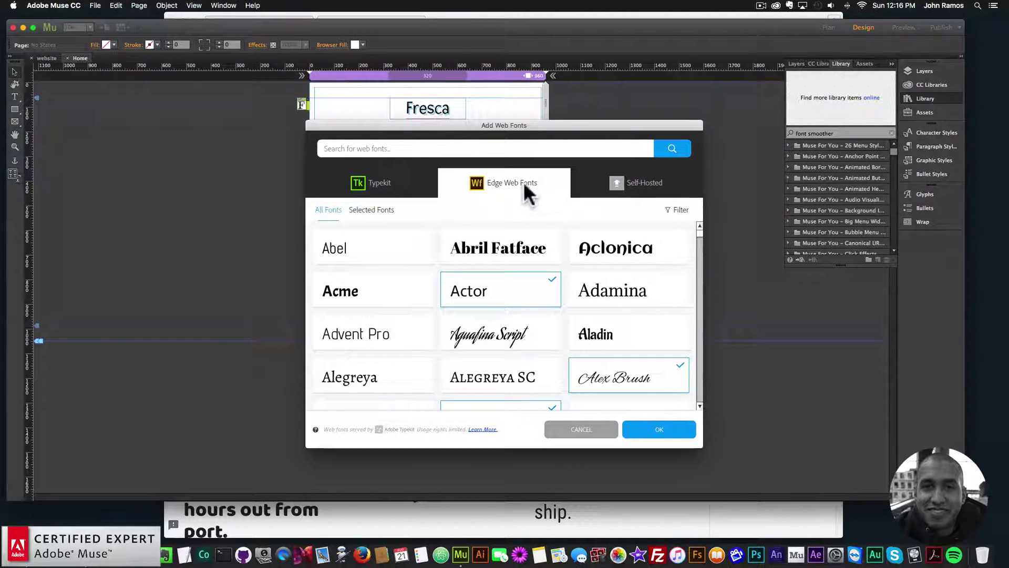
left_click(407, 518)
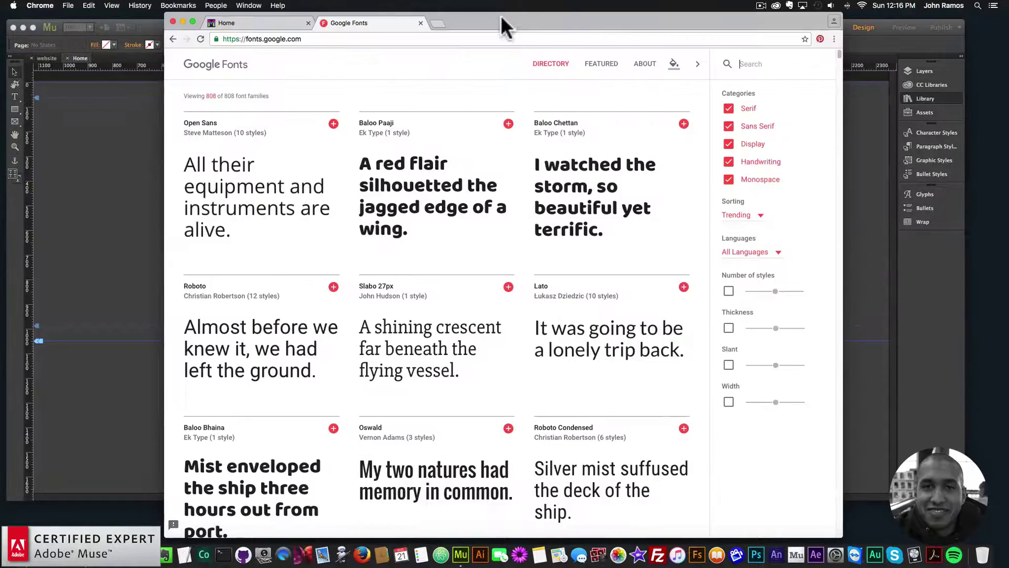
Step: Place Chrome on the right and the Add Web Fonts dialog at the upper left
left_click_drag(505, 21, 803, 21)
left_click(385, 124)
left_click_drag(385, 124, 170, 90)
left_click(650, 12)
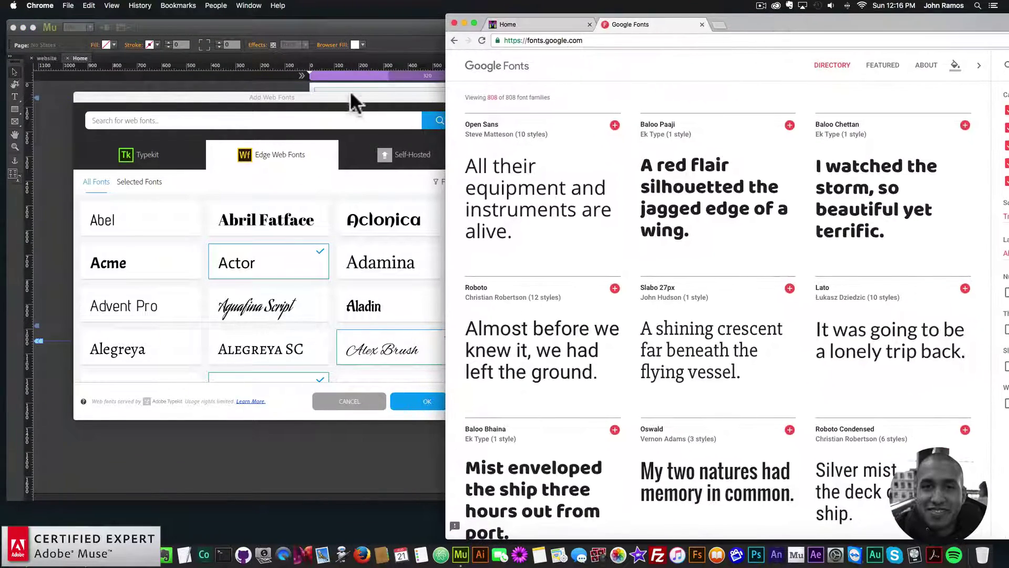
left_click_drag(348, 93, 309, 83)
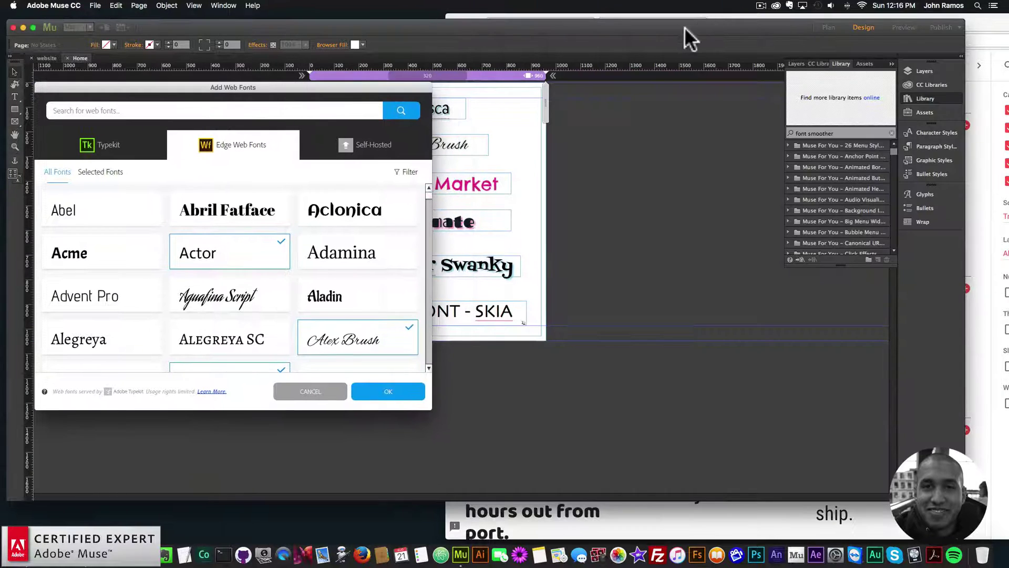
left_click(743, 16)
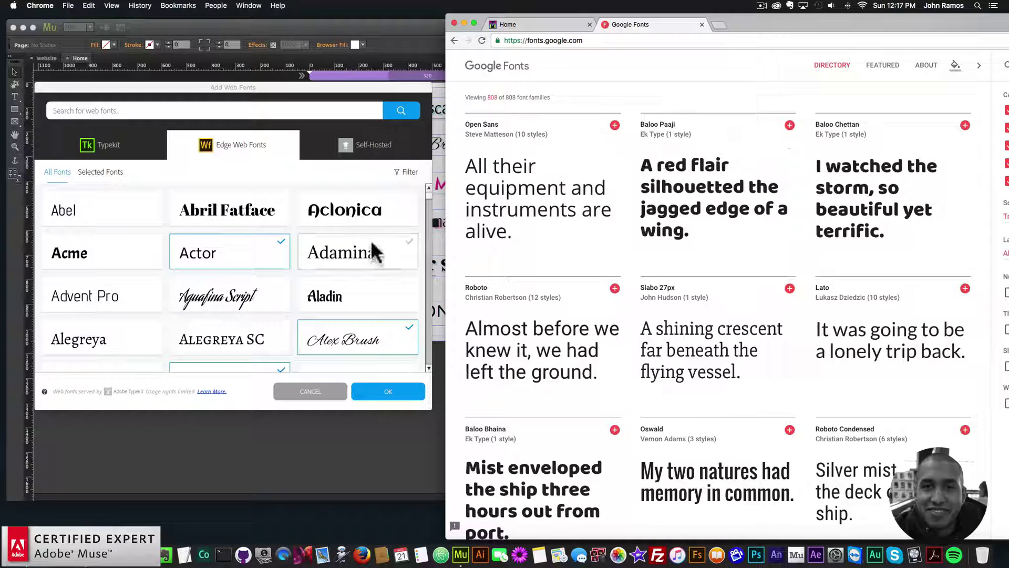
Step: Tick Abel in Edge Web Fonts and confirm to add it to the site
double_click(936, 23)
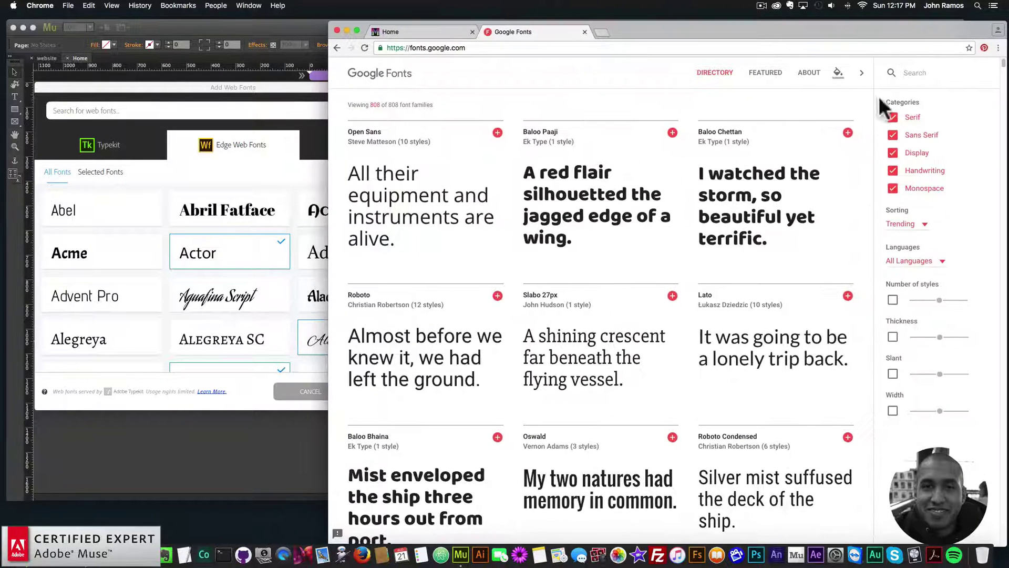
scroll(783, 168, "down", 15)
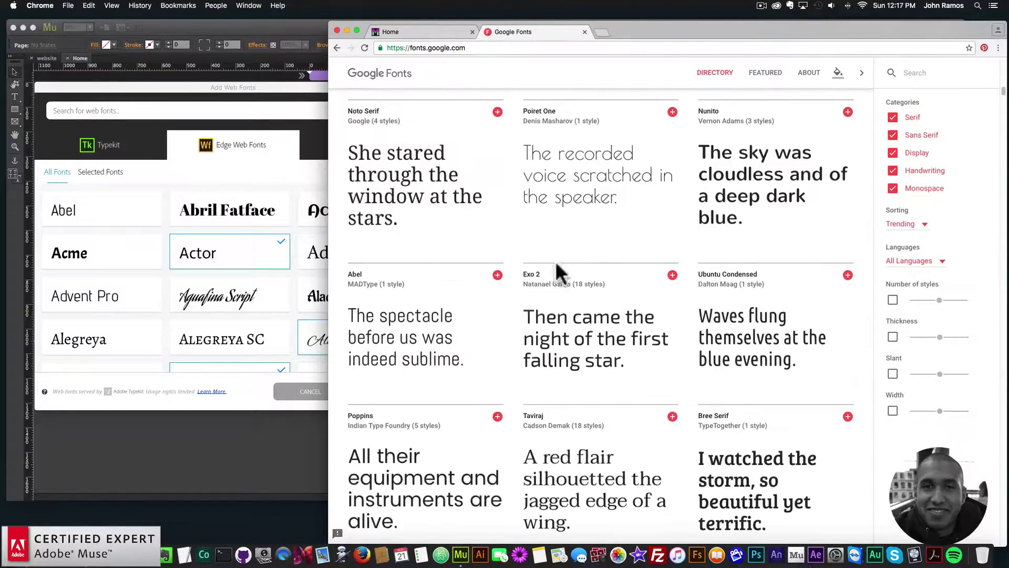
left_click(251, 175)
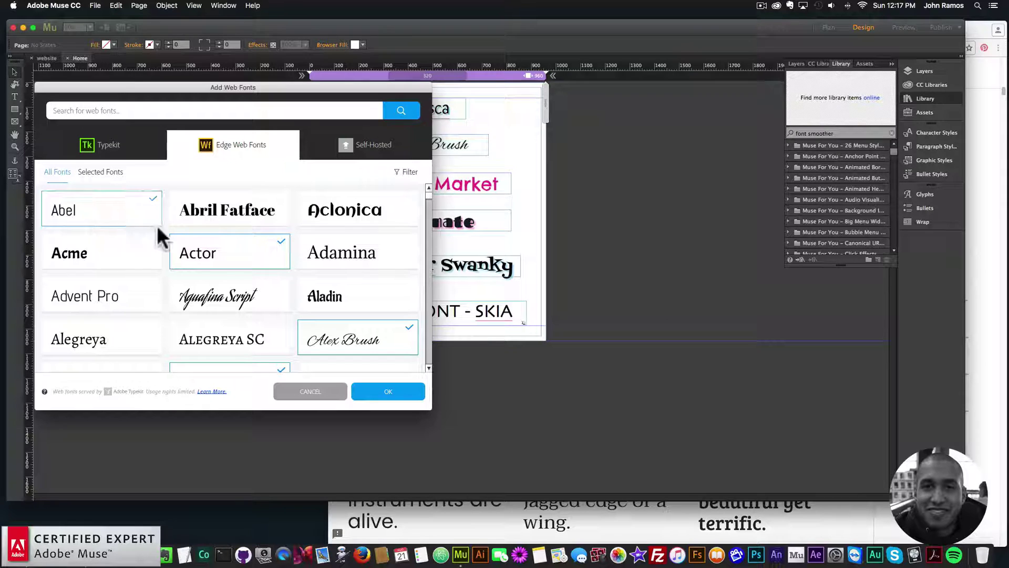
left_click(97, 206)
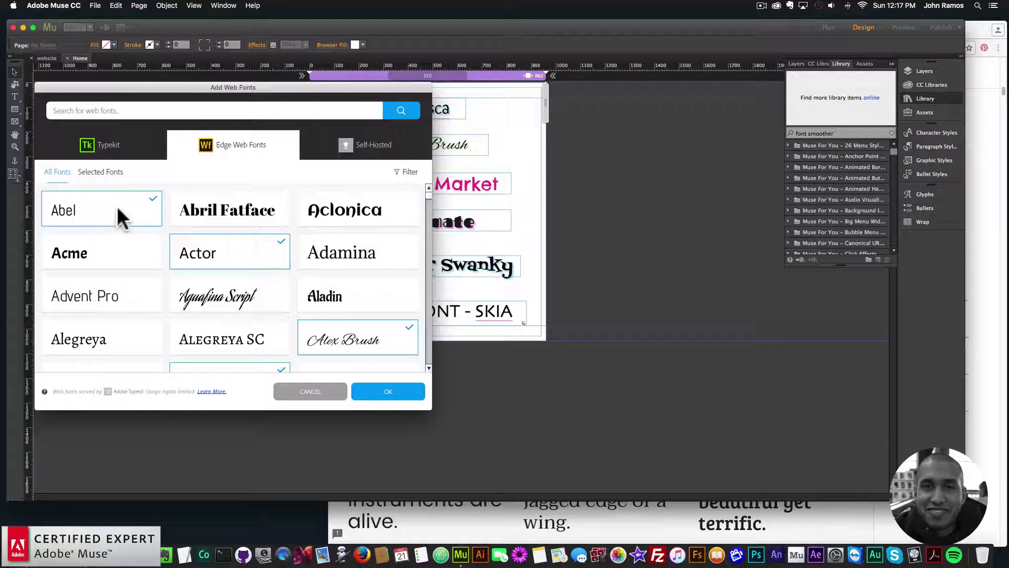
left_click(390, 393)
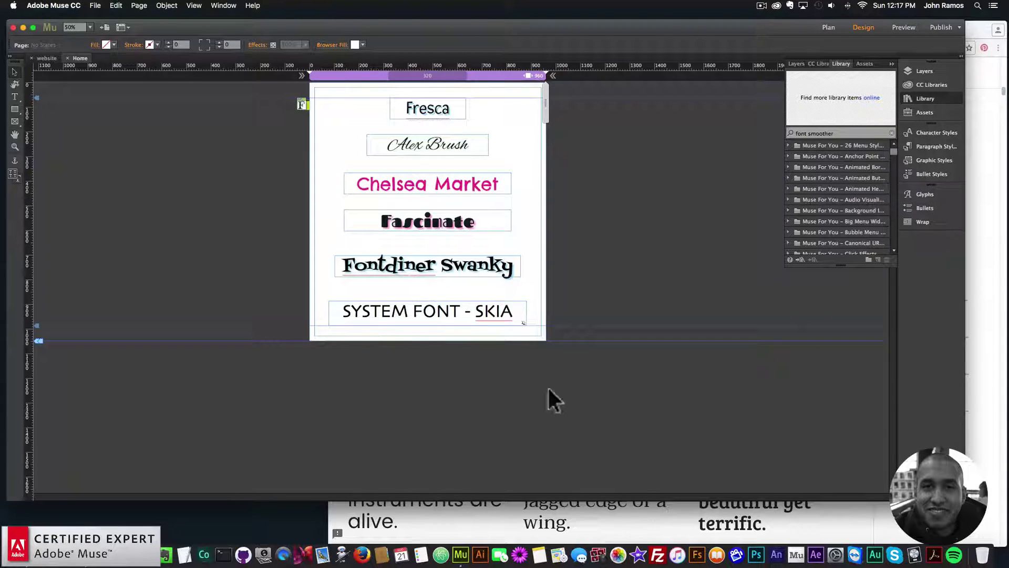
Step: Search 'abel' in the font list and apply it to the Fresca heading text
left_click(442, 105)
double_click(436, 108)
left_click(124, 44)
type("abel")
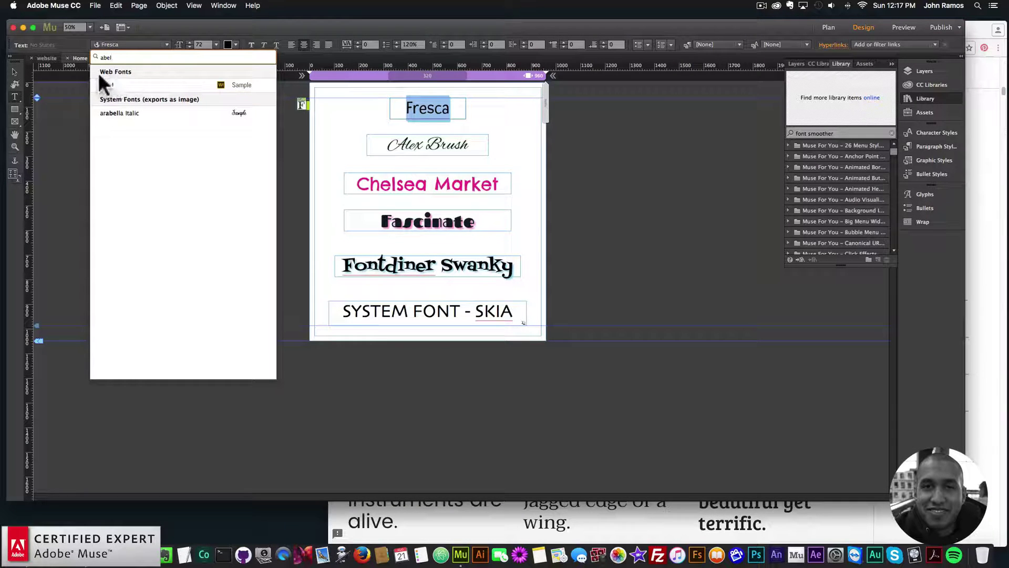
key("Return")
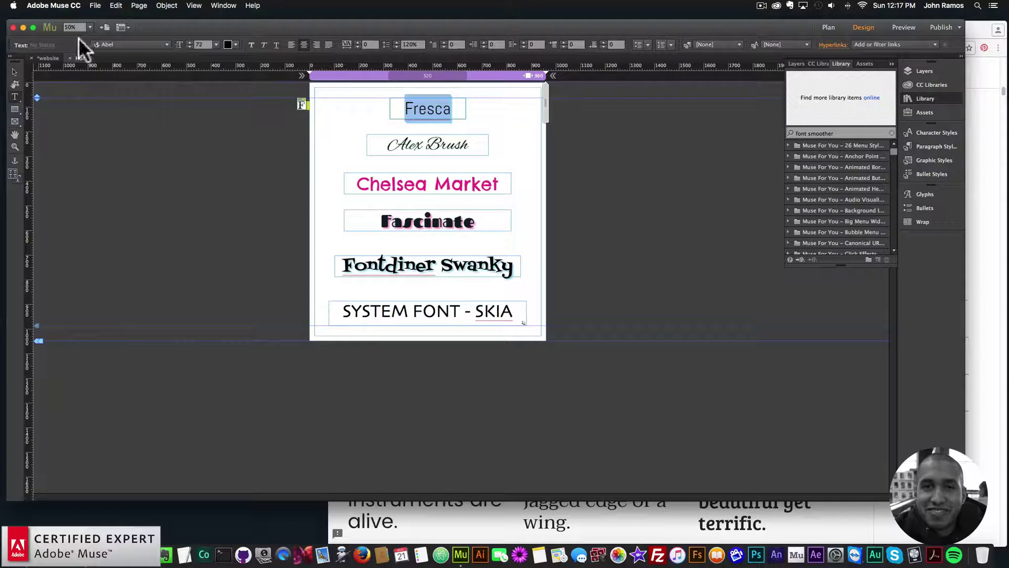
Step: Undo Set Text Font on Fresca, then search Edge Web Fonts for 'ewert' before returning to Muse
left_click(116, 6)
left_click(123, 15)
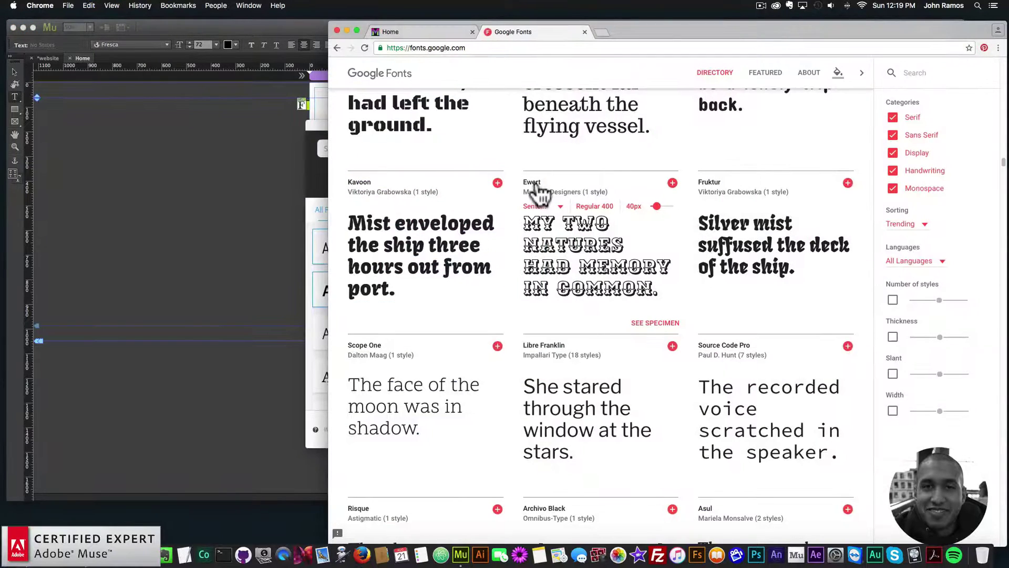
left_click(315, 213)
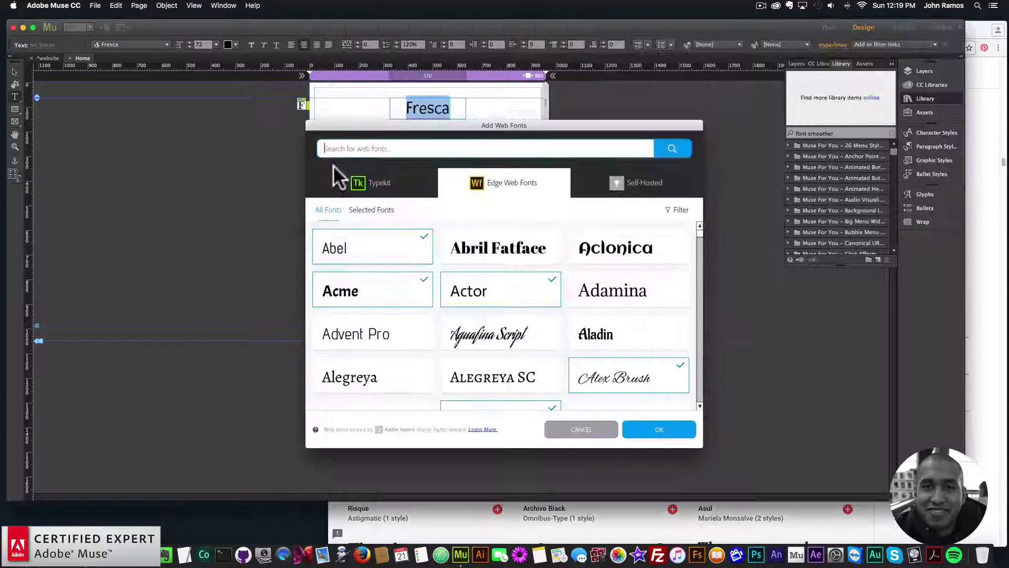
type("ewert")
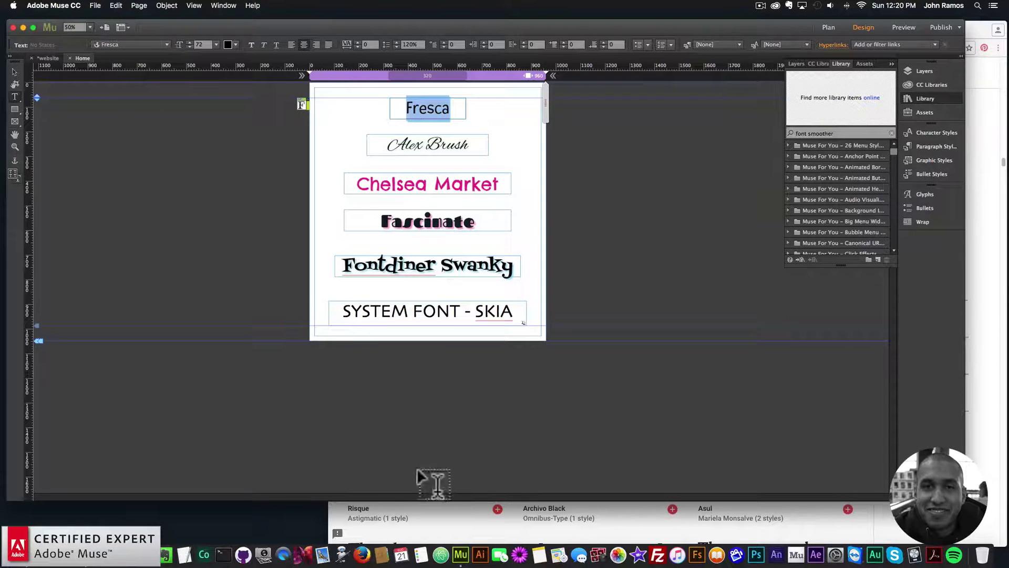
left_click(440, 509)
scroll(676, 315, "up", 5)
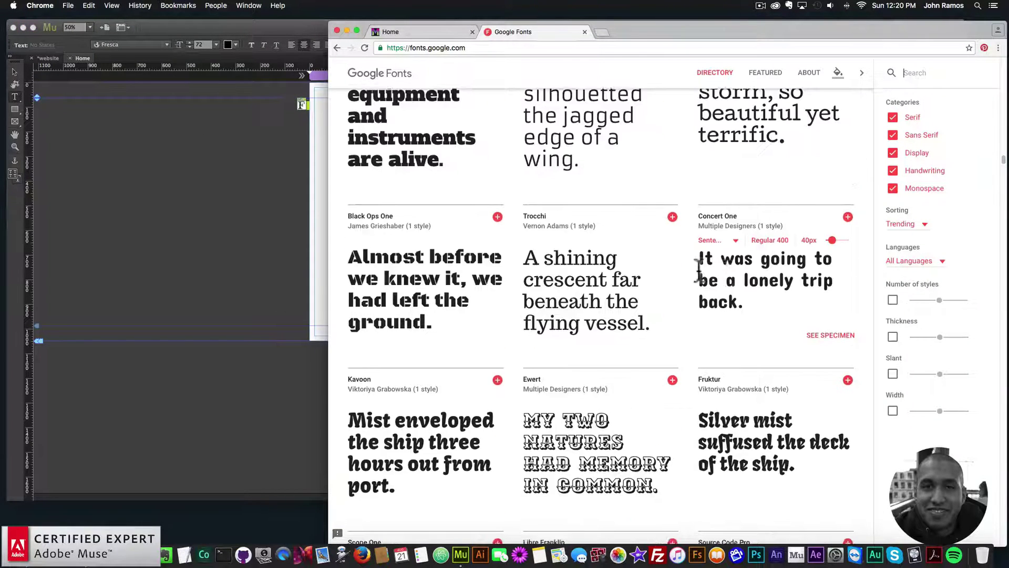
left_click(257, 158)
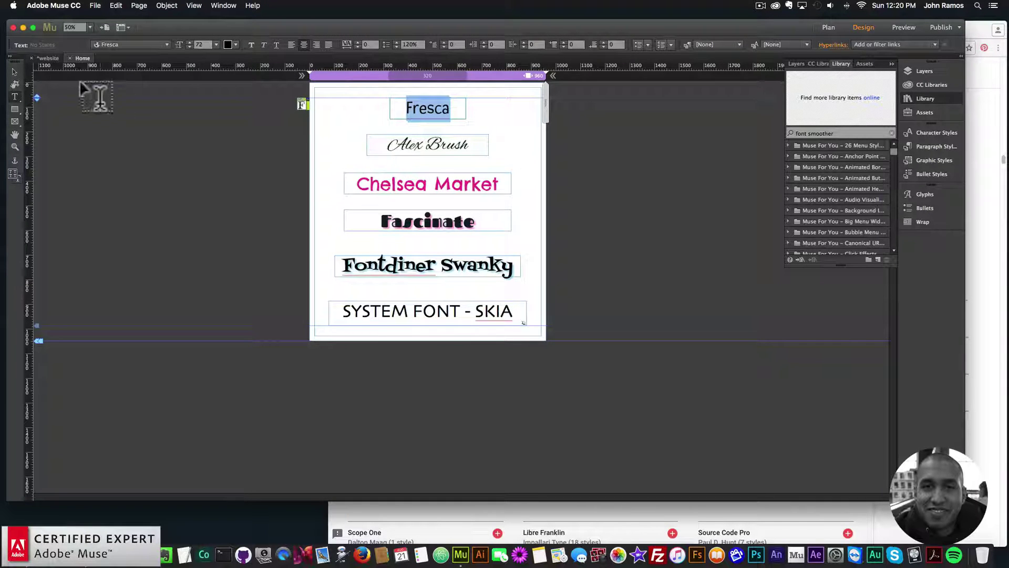
Step: Select the Fresca heading's whole text frame with the Selection tool
left_click(429, 105)
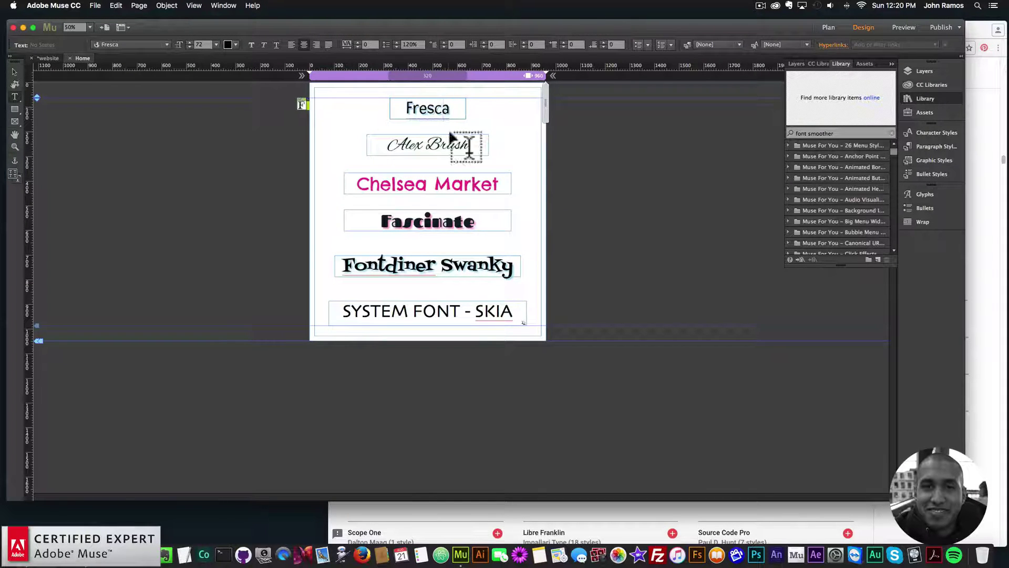
double_click(441, 105)
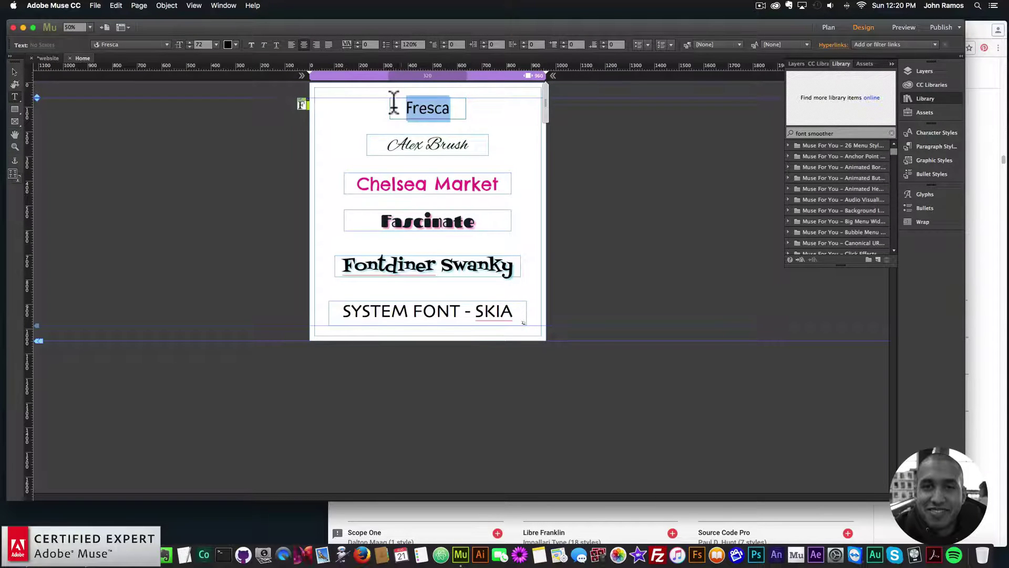
left_click(14, 72)
left_click(474, 112)
left_click(447, 103)
Step: Give Fresca a blue drop shadow with 100% opacity and distance 8
left_click(258, 45)
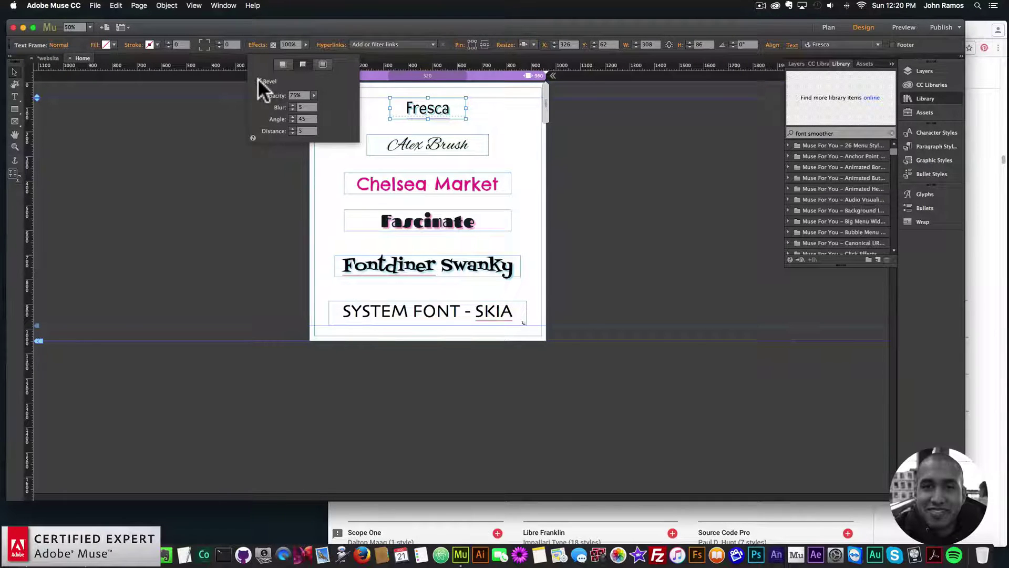
left_click(282, 65)
left_click(281, 64)
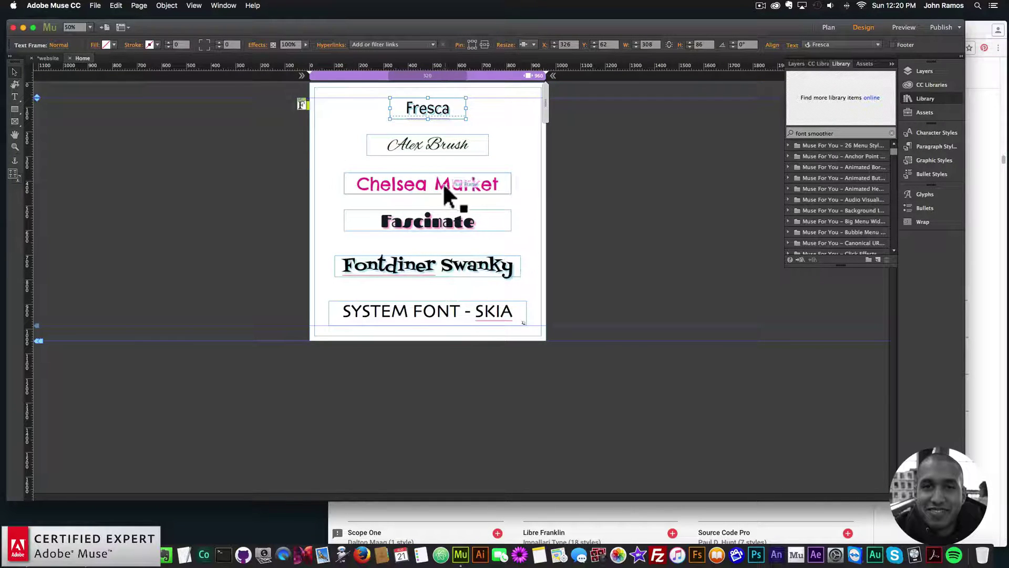
left_click(258, 45)
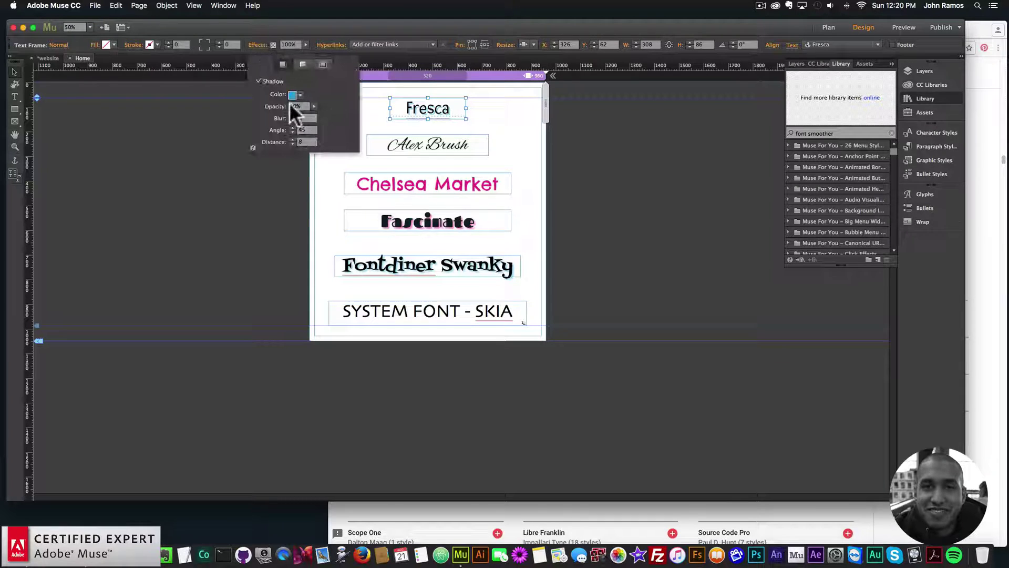
left_click_drag(295, 115, 330, 116)
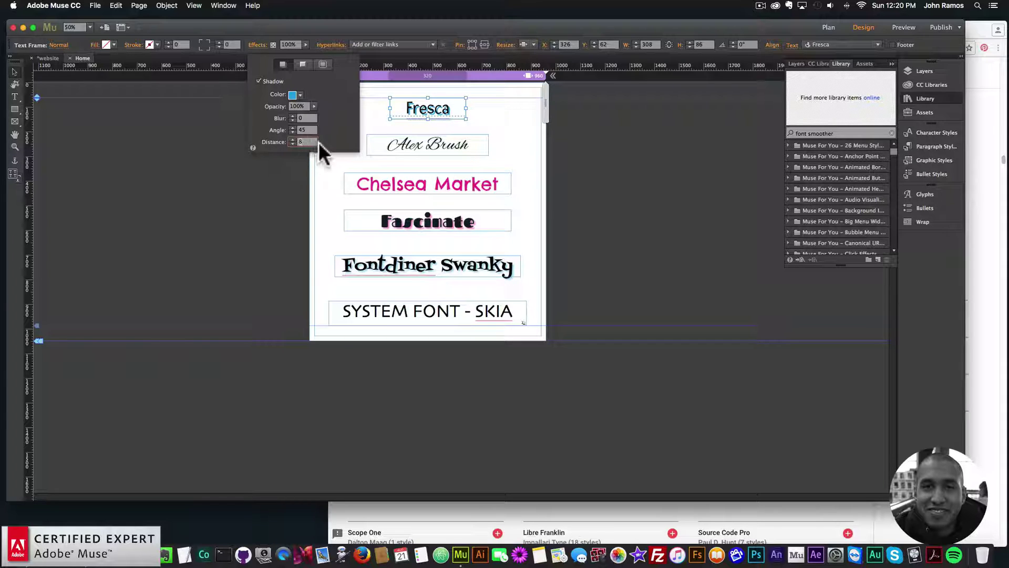
type("5")
key("Return")
left_click(529, 135)
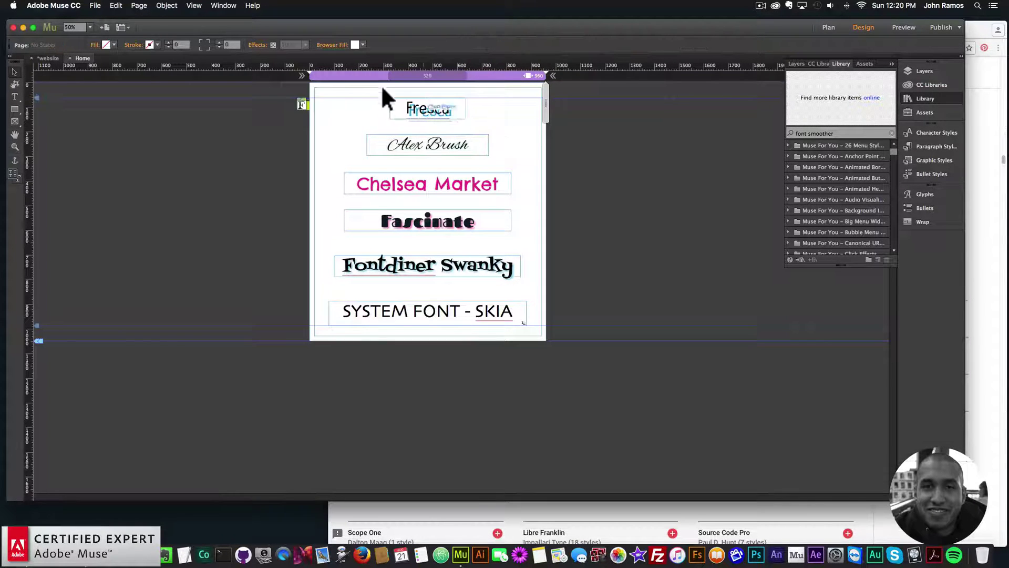
key("super+z")
left_click(257, 44)
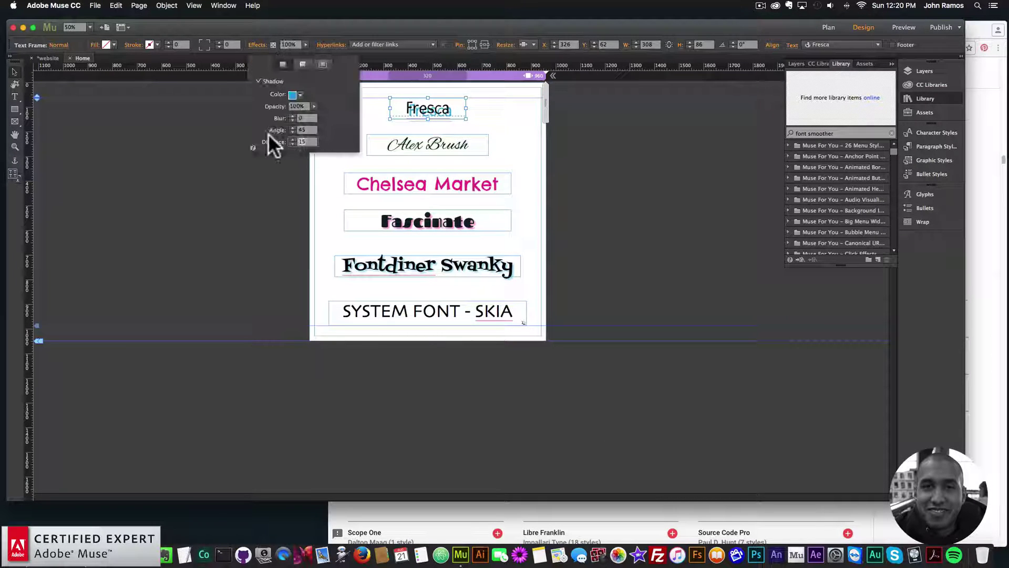
type("8")
key("Return")
Step: Preview the page in Chrome, then switch to the Google Fonts tab
left_click(95, 6)
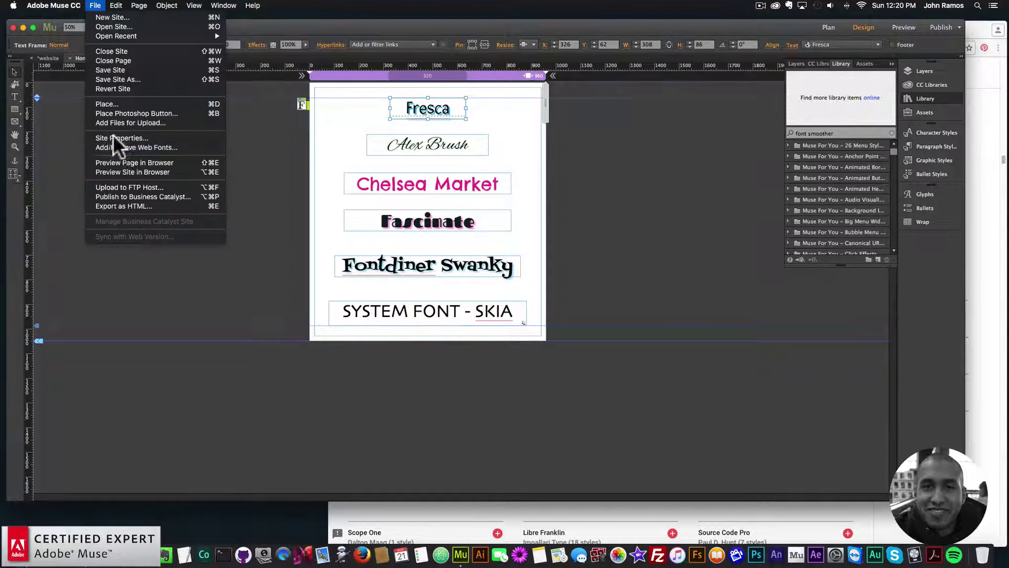
left_click(119, 161)
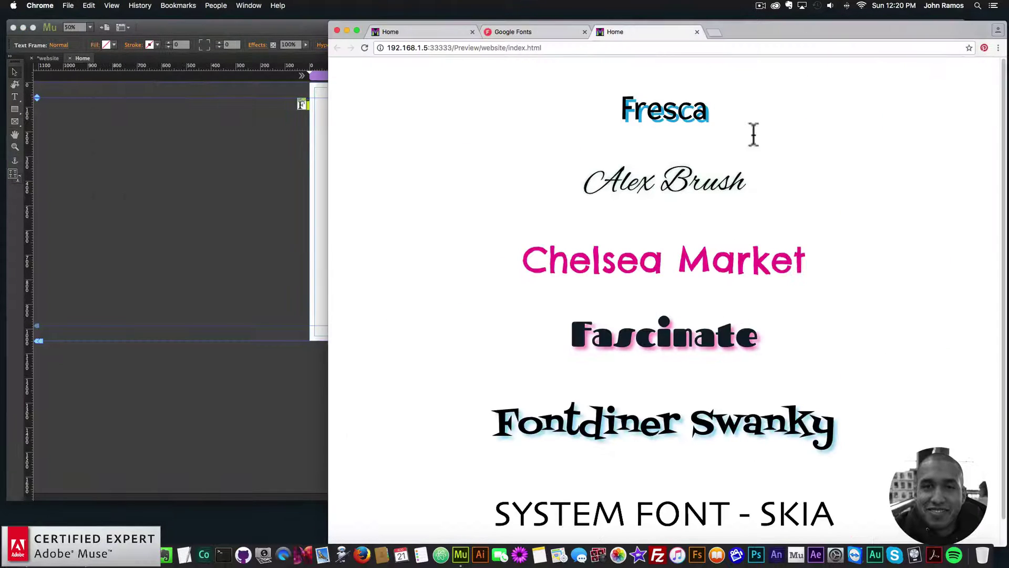
left_click_drag(822, 31, 756, 22)
scroll(781, 305, "down", 2)
scroll(783, 315, "up", 2)
left_click(472, 23)
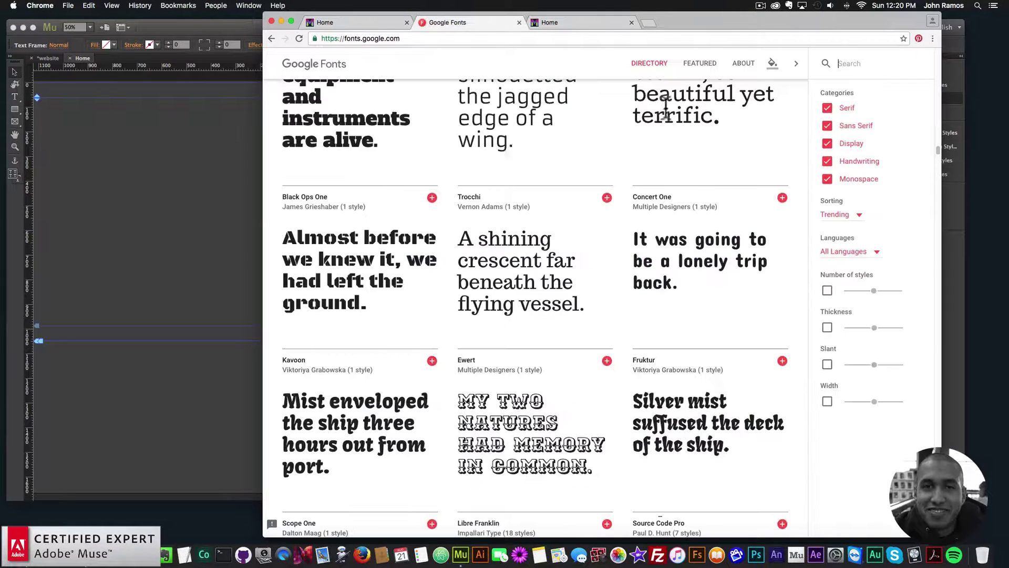
Step: Return from Chrome to Muse, dismissing the Page menu
left_click(553, 22)
left_click(183, 160)
left_click(139, 6)
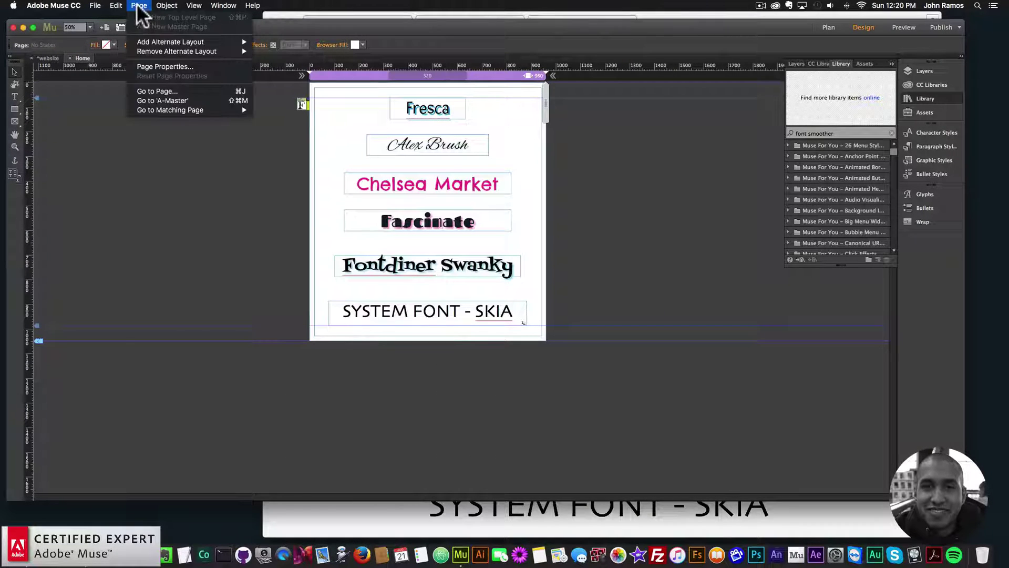
left_click(338, 125)
Step: Browse the Typekit collection in Add/Remove Web Fonts and cancel without adding fonts
left_click(95, 5)
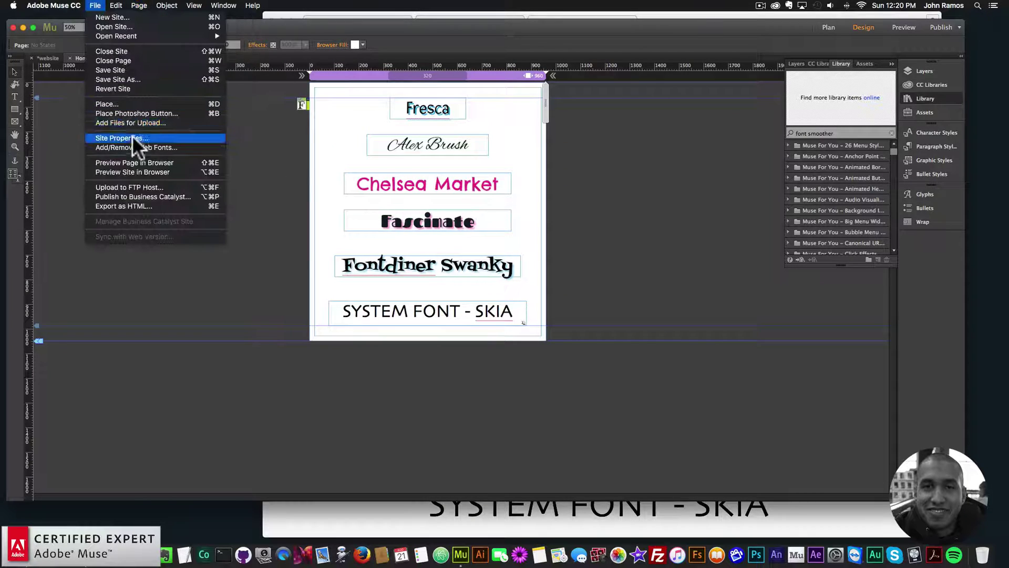
left_click(132, 147)
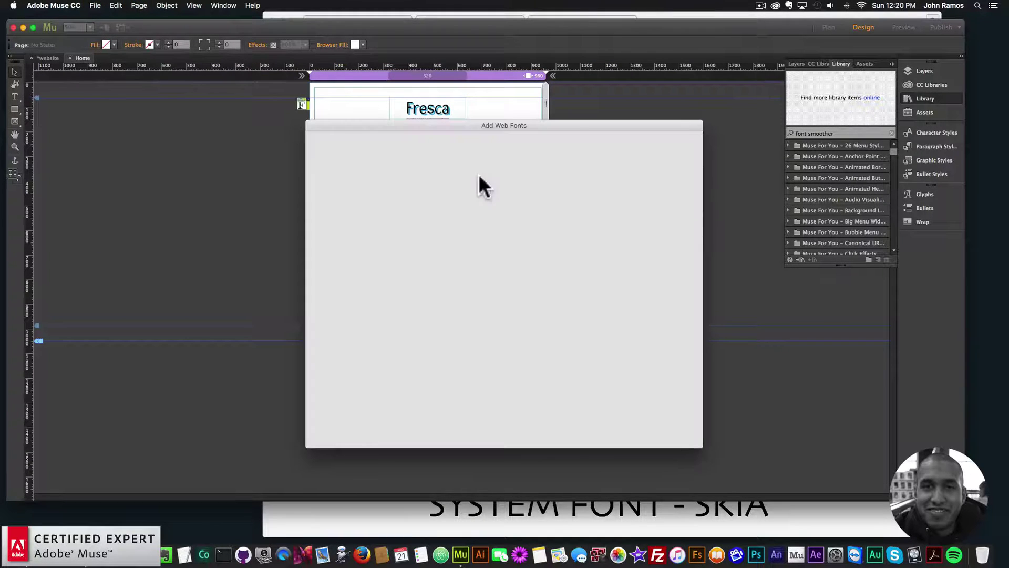
left_click(365, 182)
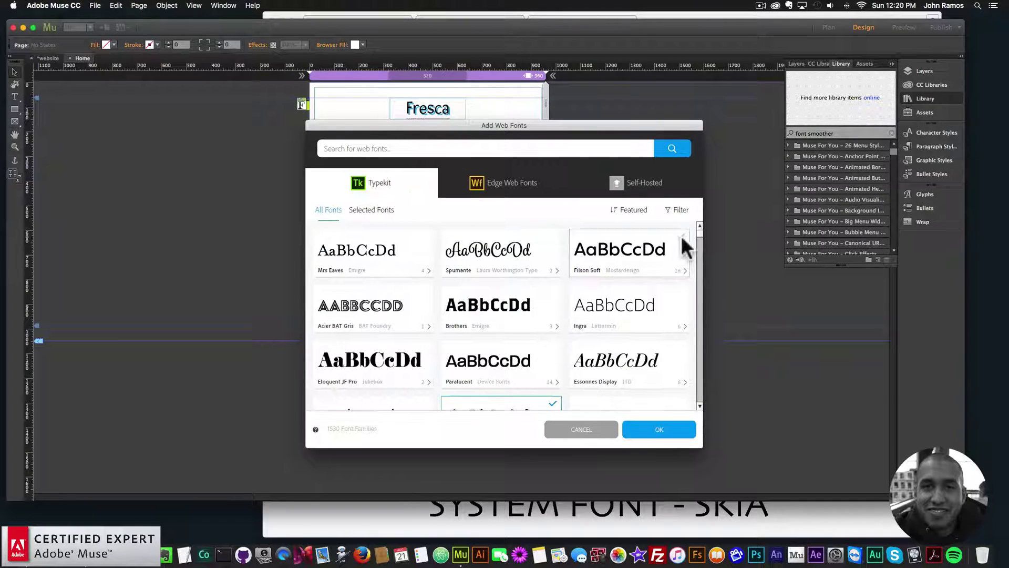
left_click_drag(699, 245, 582, 173)
left_click_drag(546, 127, 462, 114)
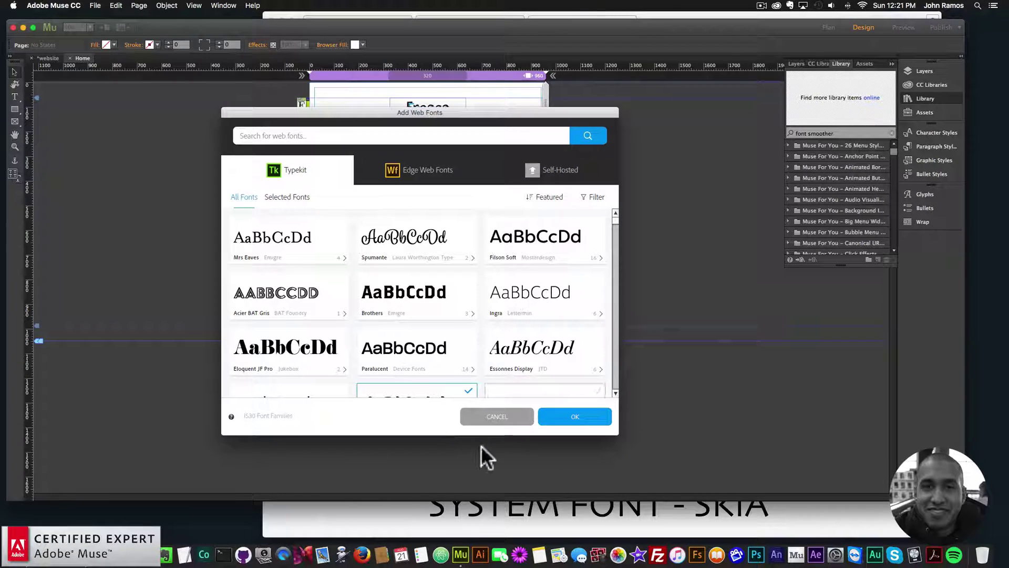
left_click(491, 416)
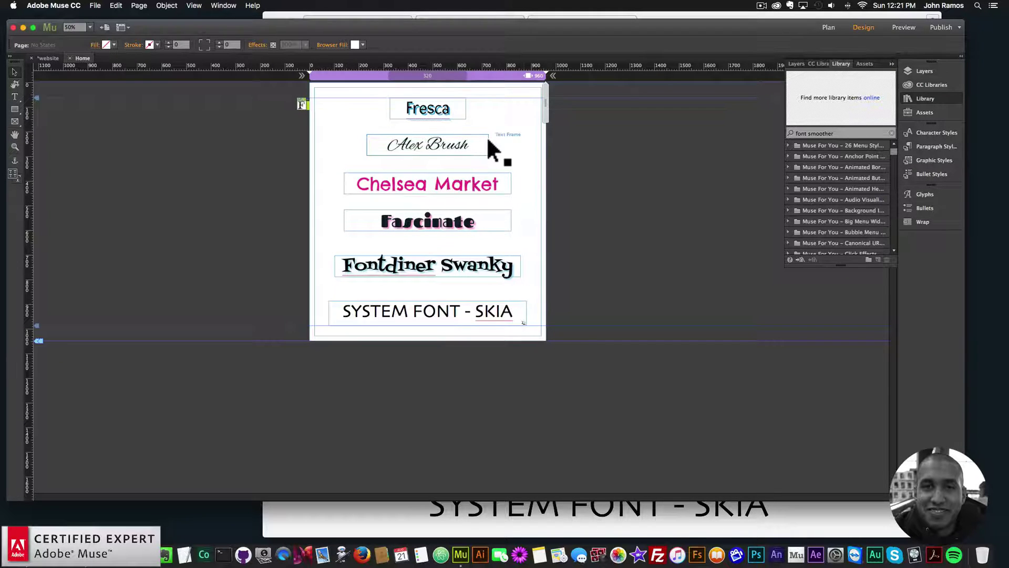
left_click(442, 110)
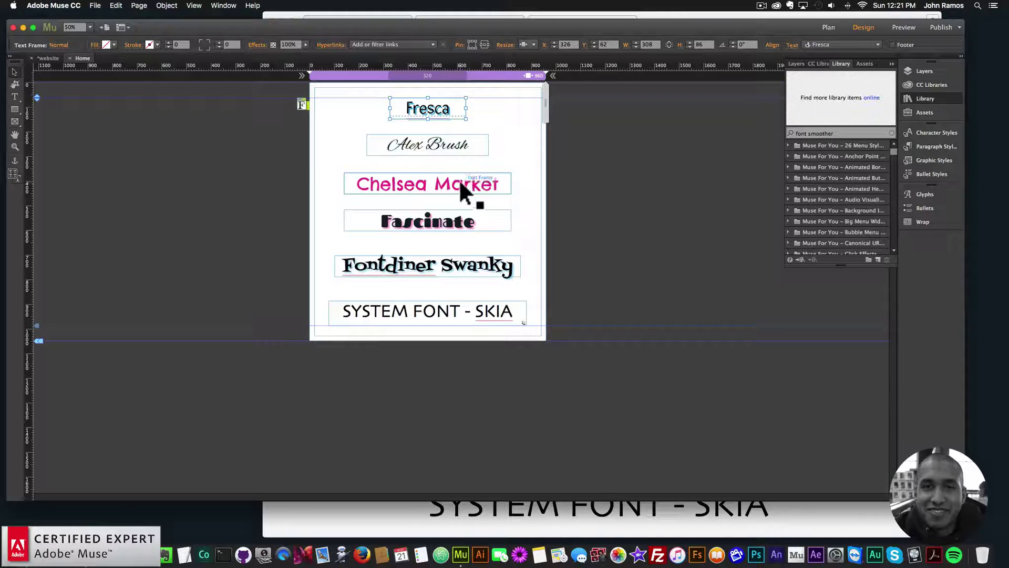
left_click(478, 159)
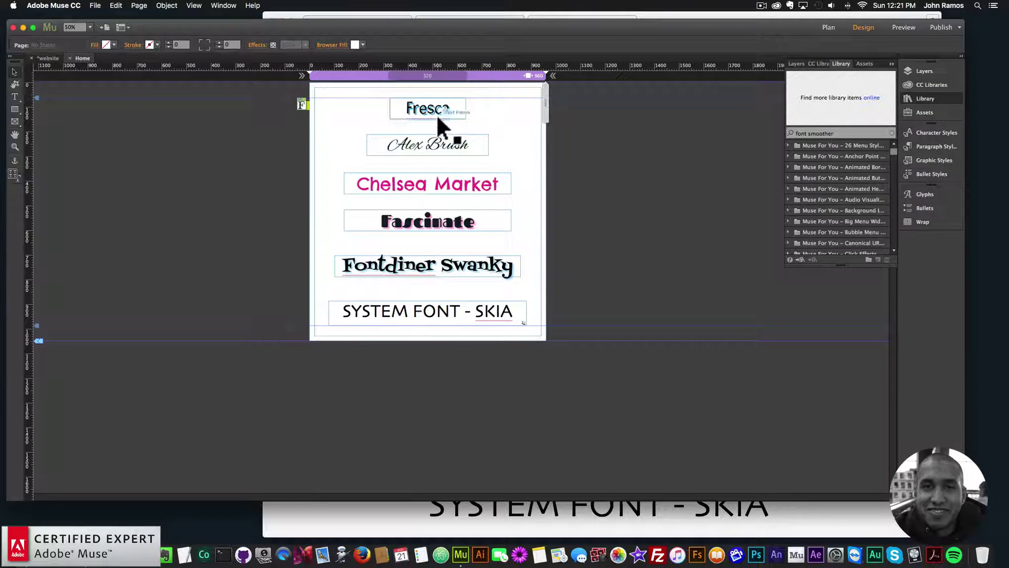
left_click(463, 313)
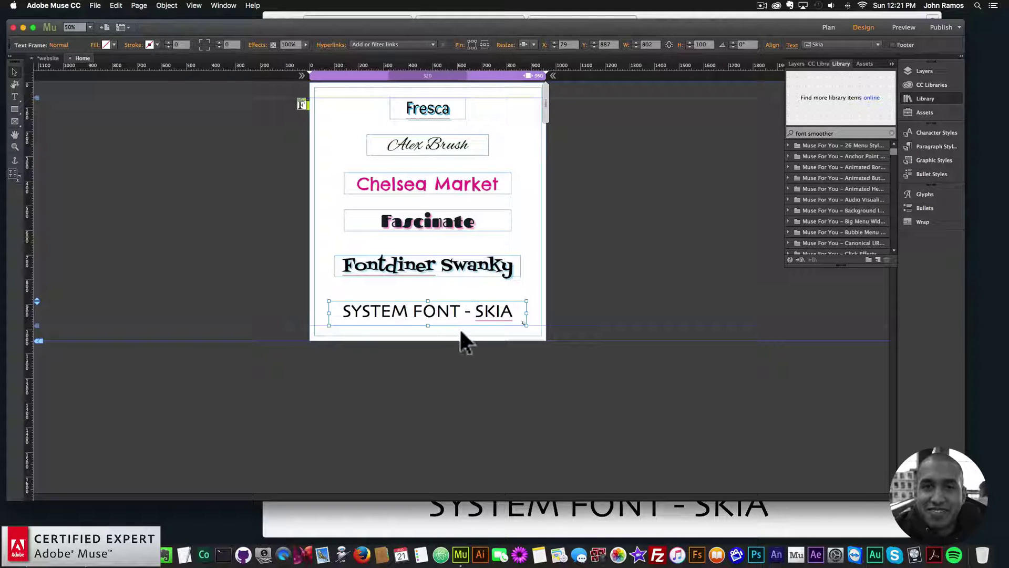
left_click(447, 141)
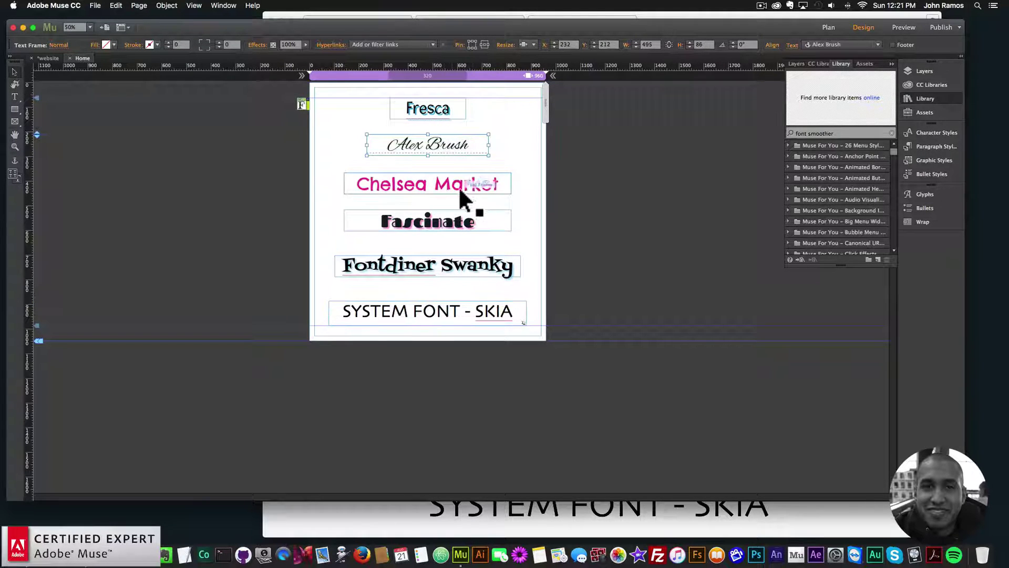
left_click(476, 220)
left_click(519, 193)
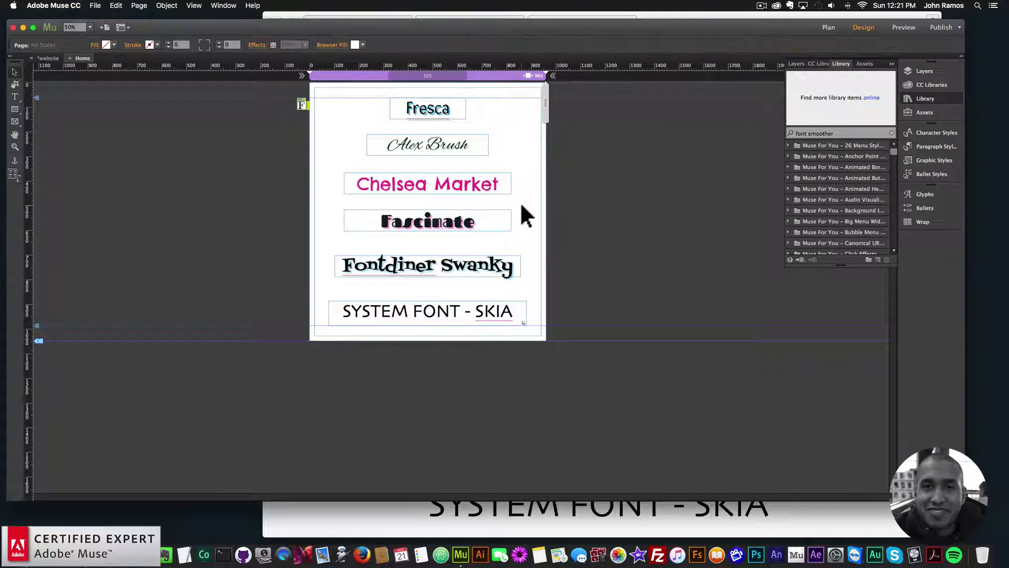